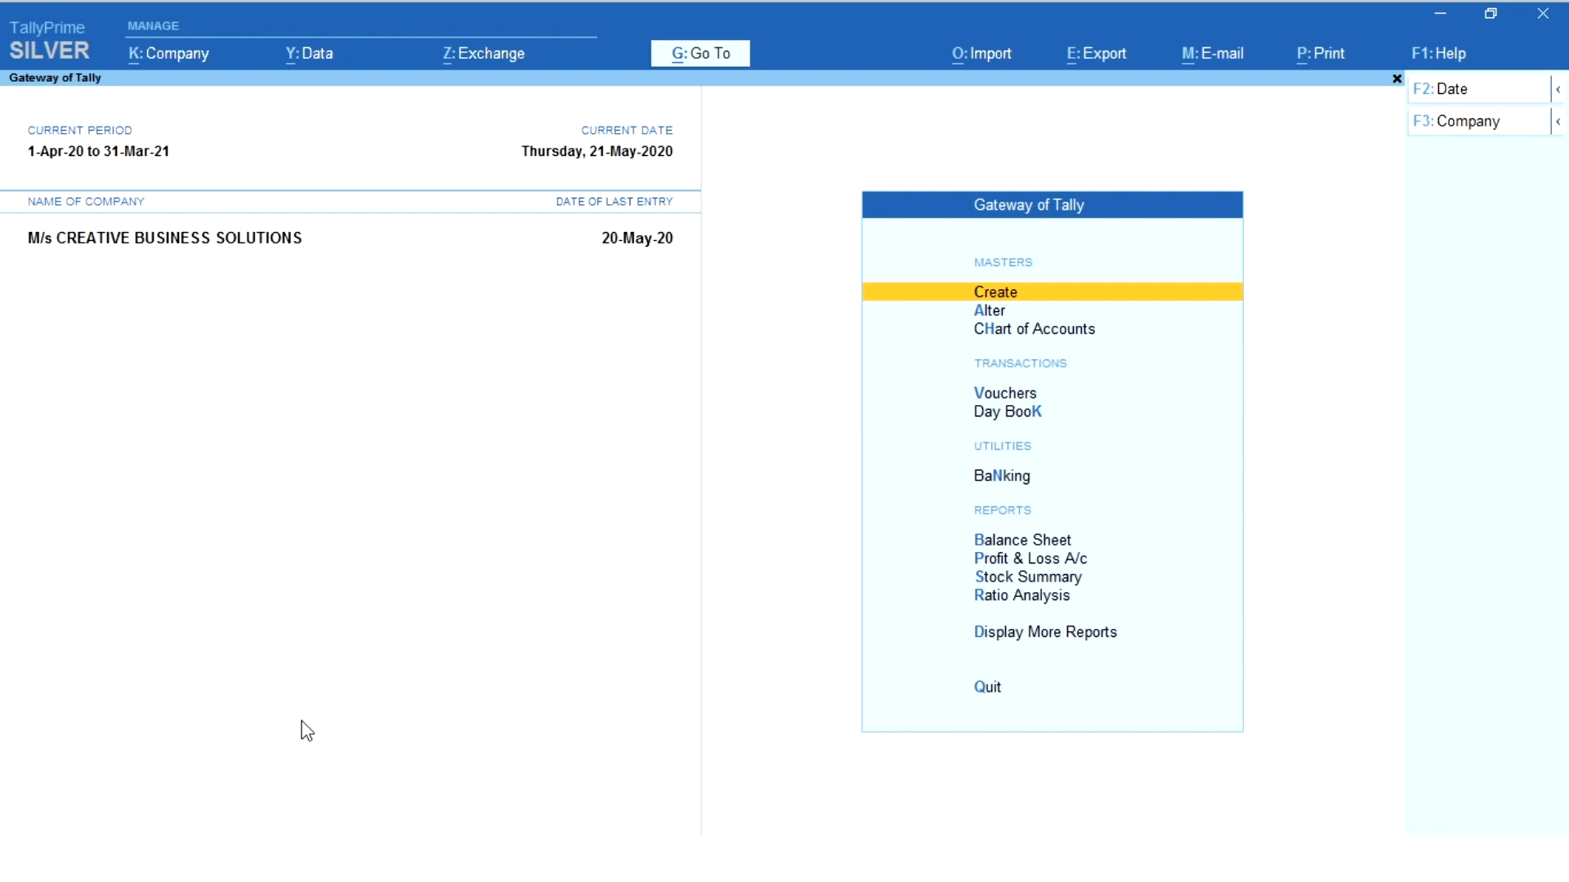
Step: Open accounting voucher creation to start a new sales voucher
key(Down)
key(Down)
key(Down)
key(Down)
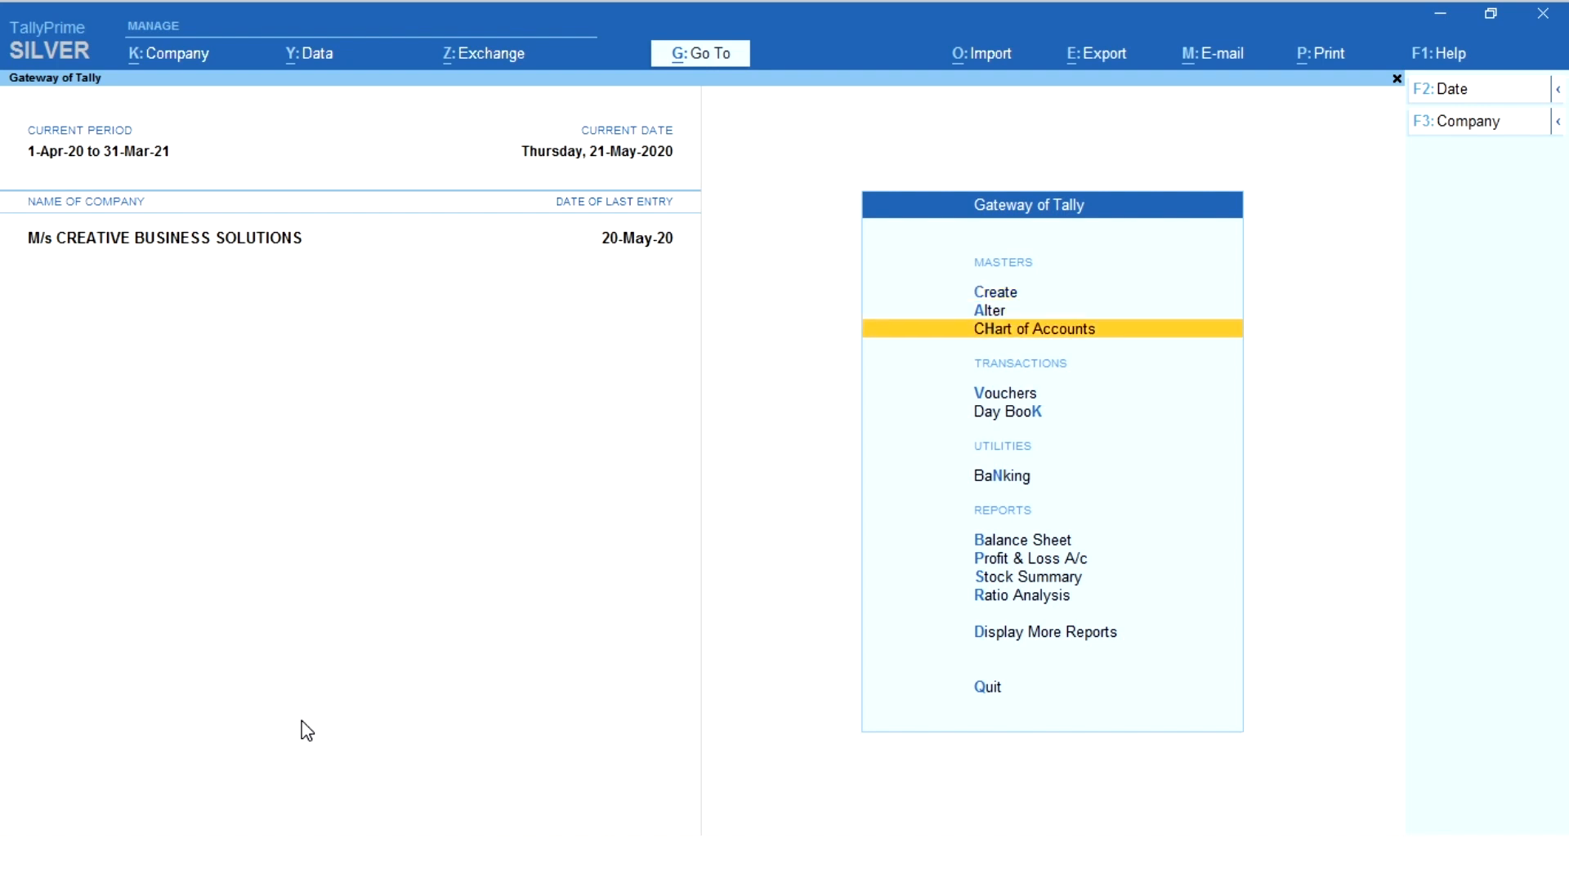
key(Up)
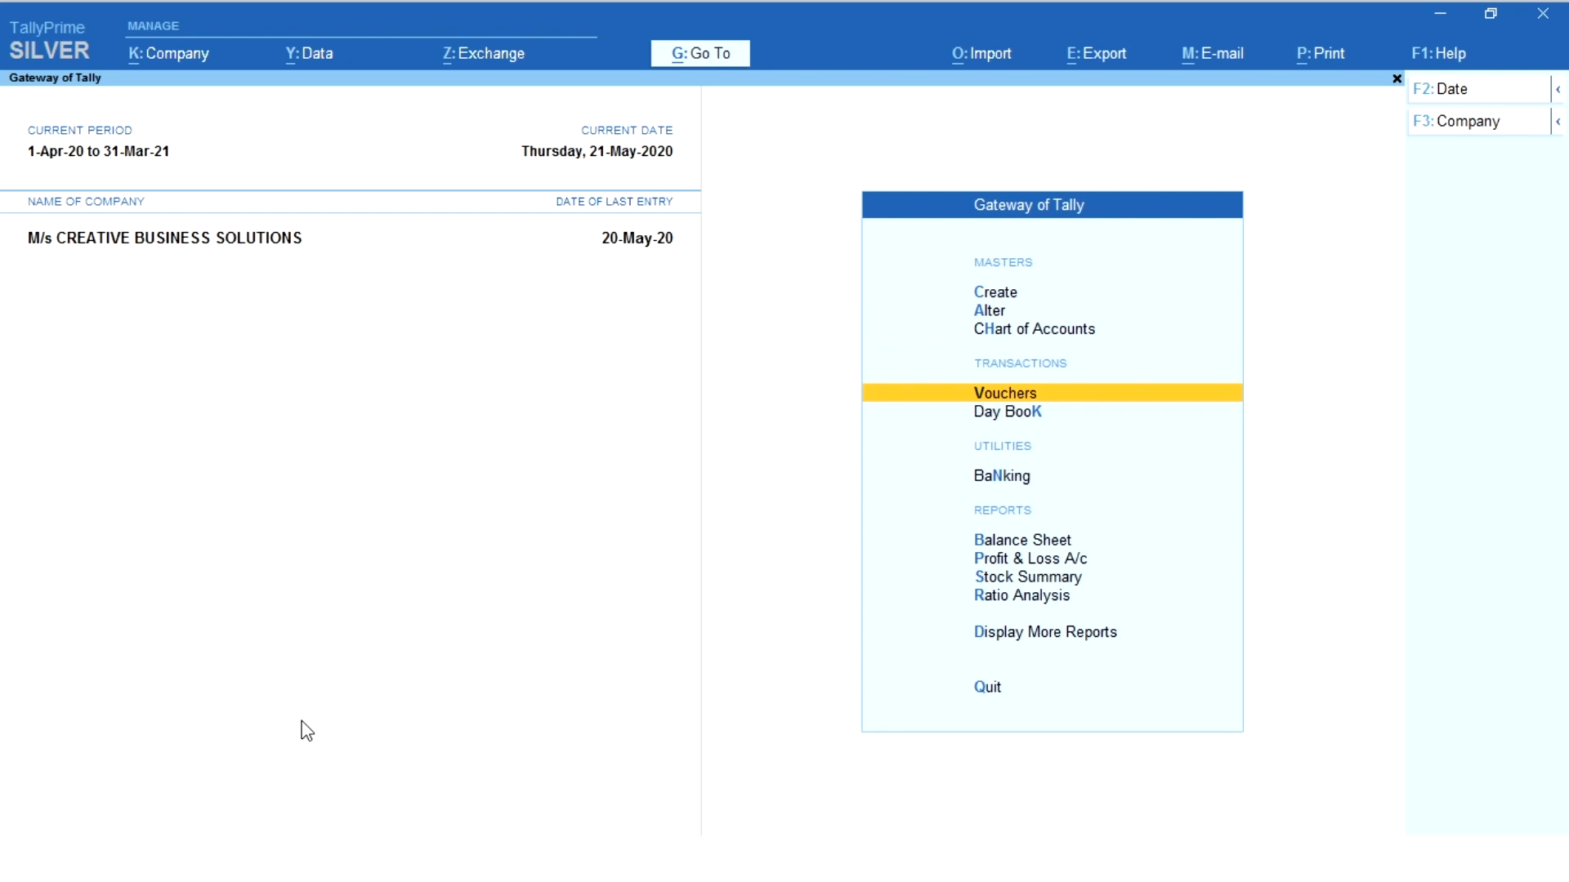
key(Return)
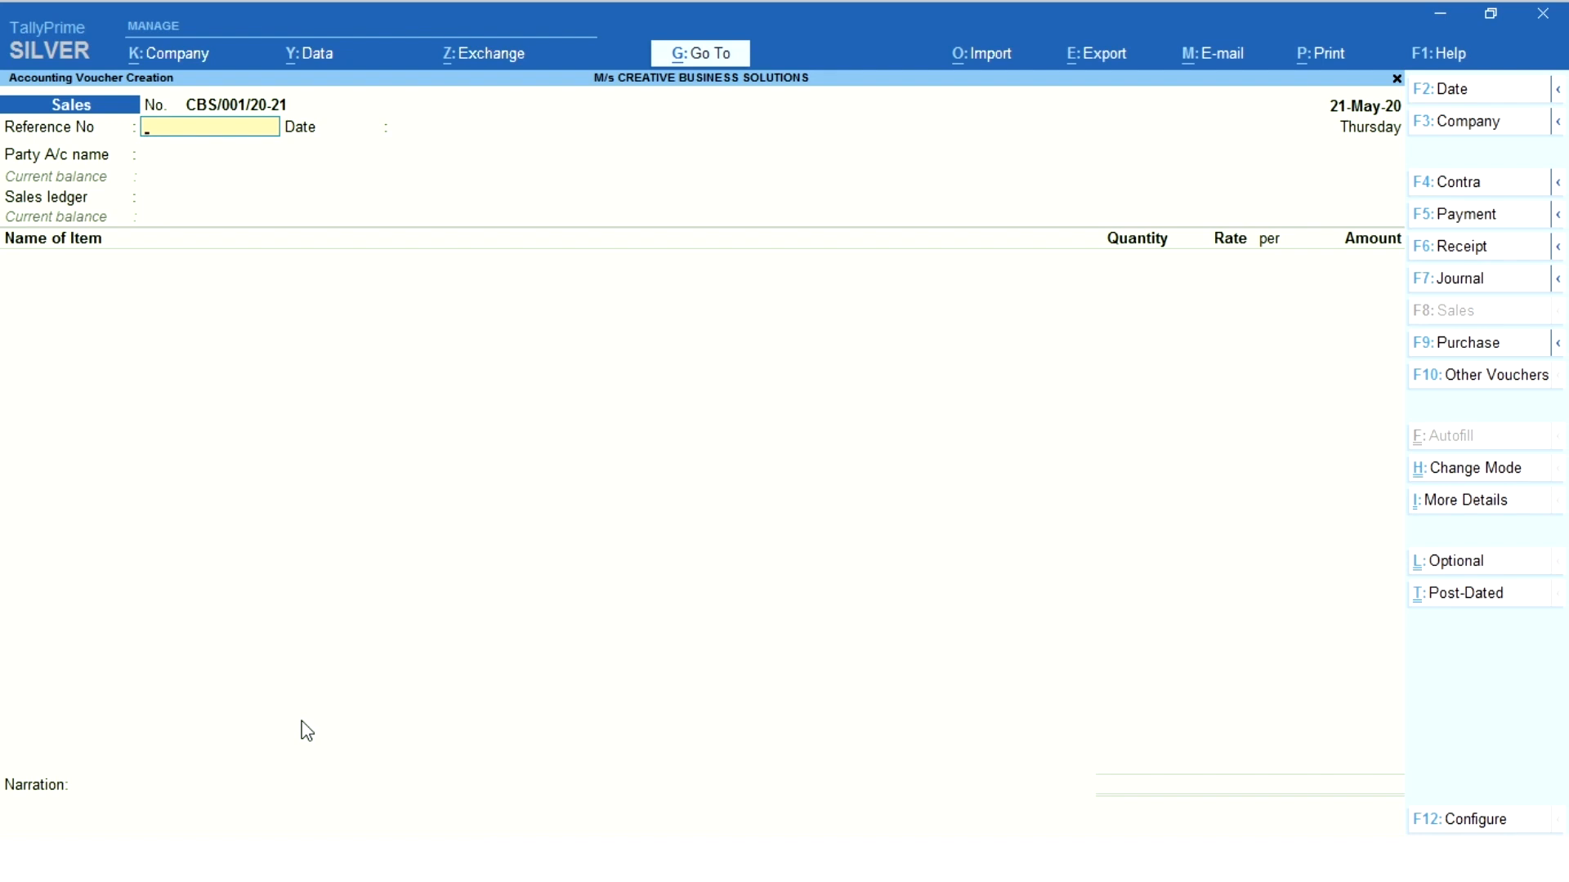
Step: Enter CBS/001/20-21 as the sales voucher's reference number and accept 21-May-20 as the reference date
text(CBS/001/20-21)
key(Return)
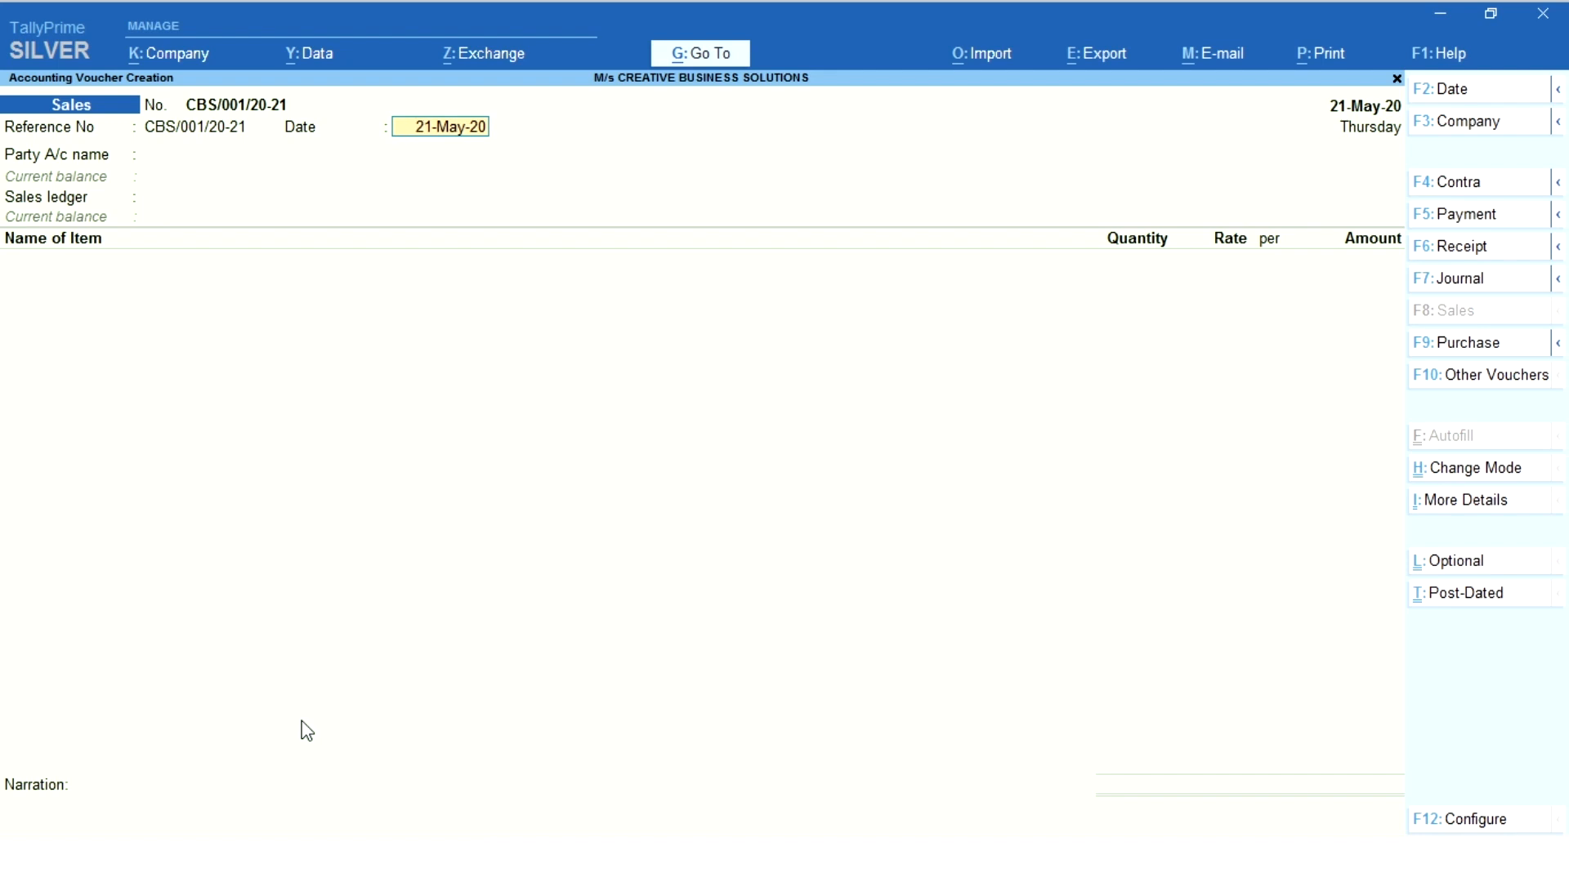
key(Return)
key(BackSpace)
key(BackSpace)
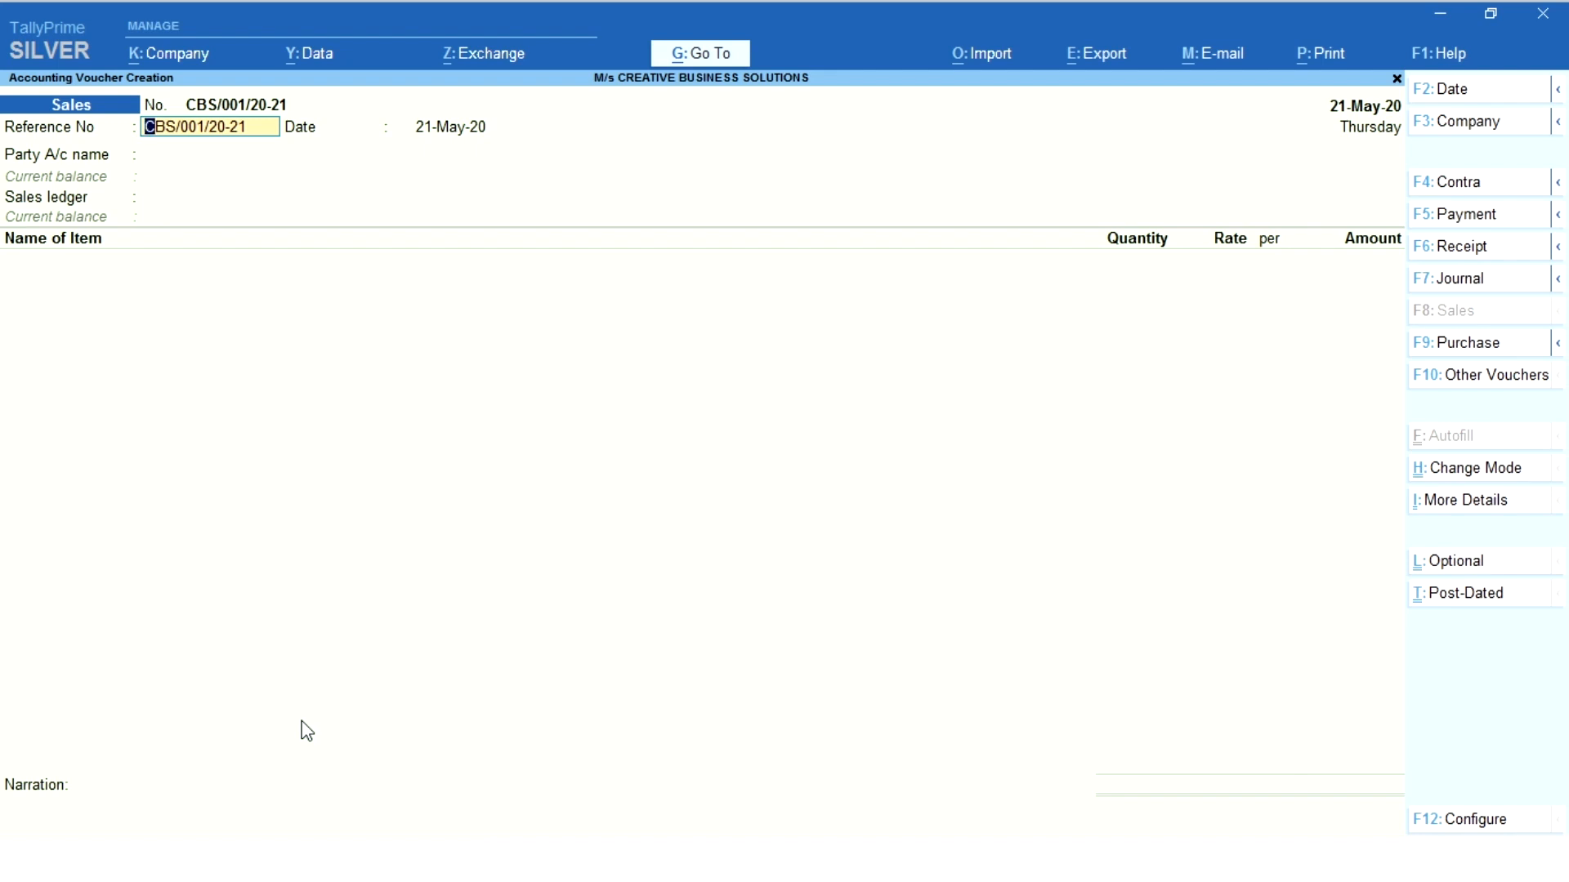
key(Return)
key(Return)
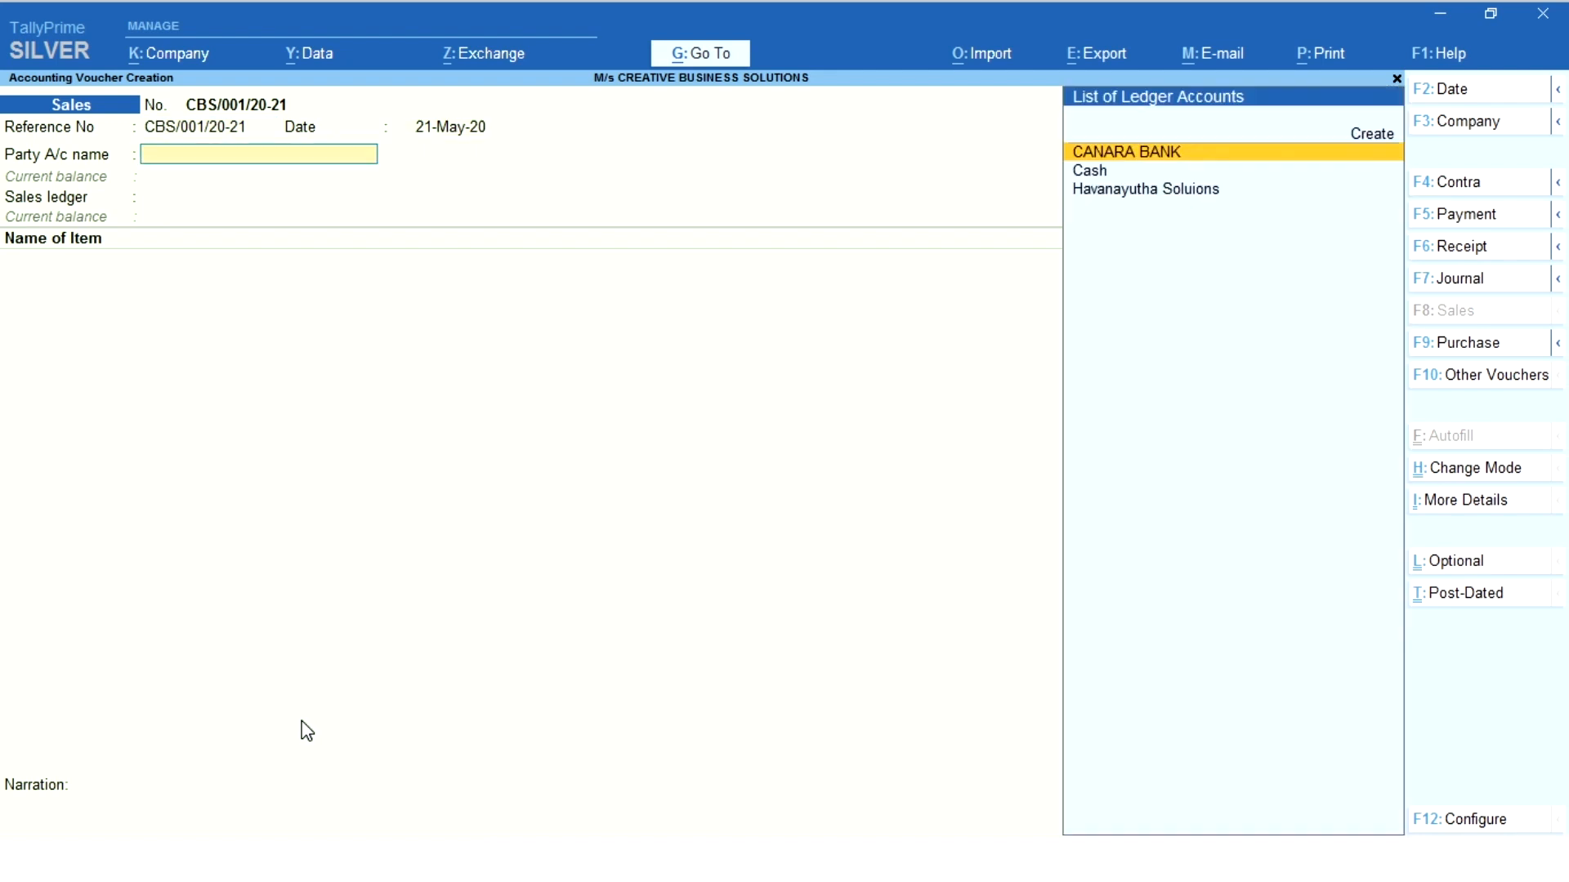
Step: Keep buyer, dispatch and order details enabled in the voucher configuration and choose Havanayutha Soluions as the party account
key(Down)
key(Down)
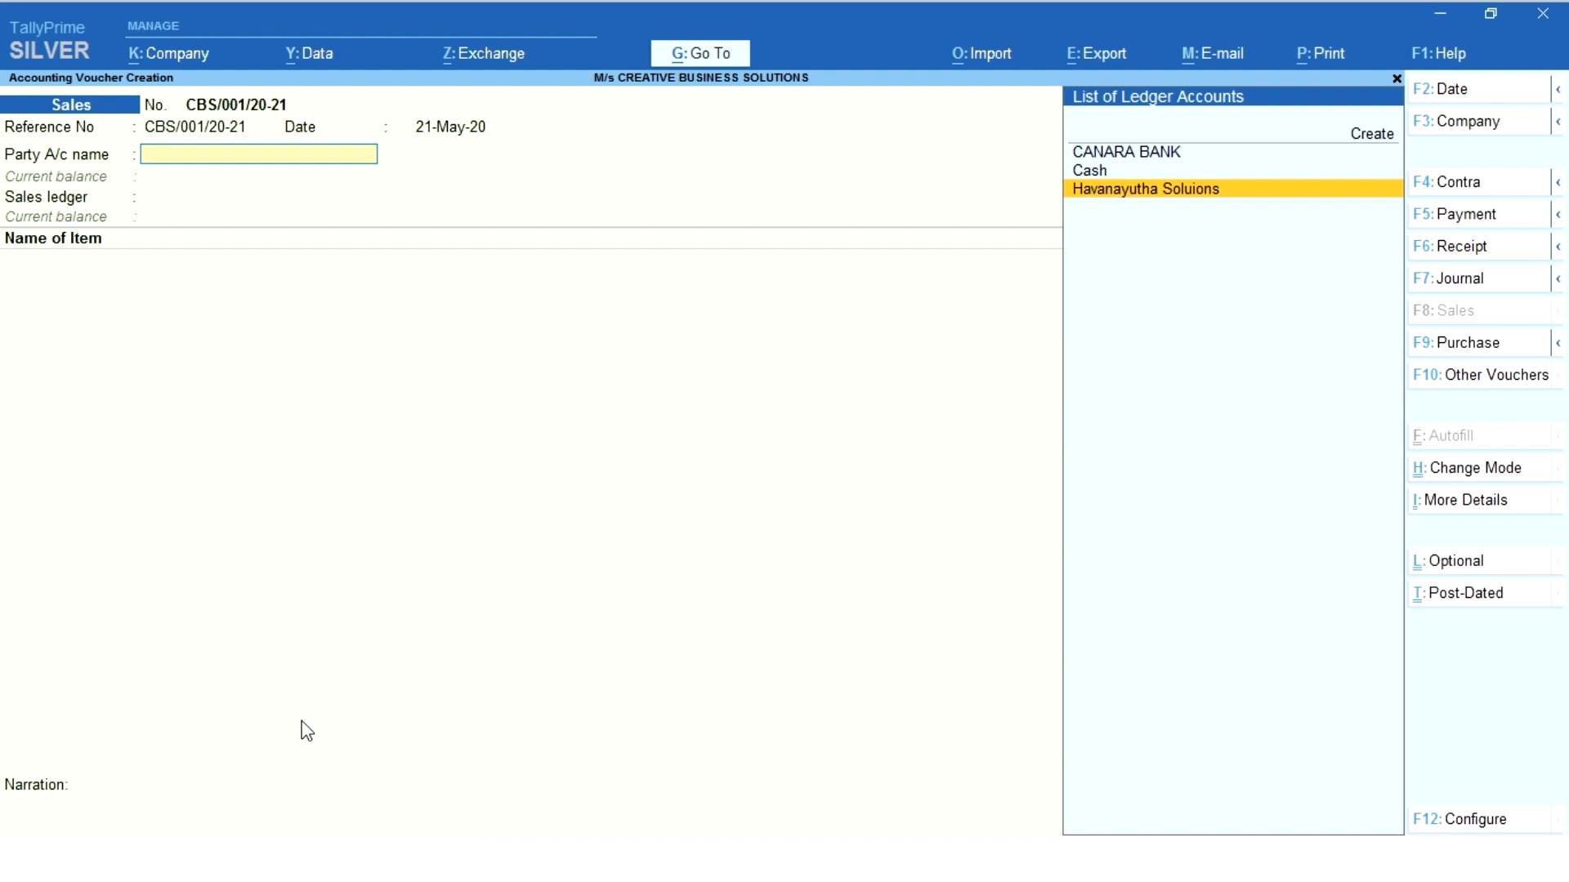
click(1467, 821)
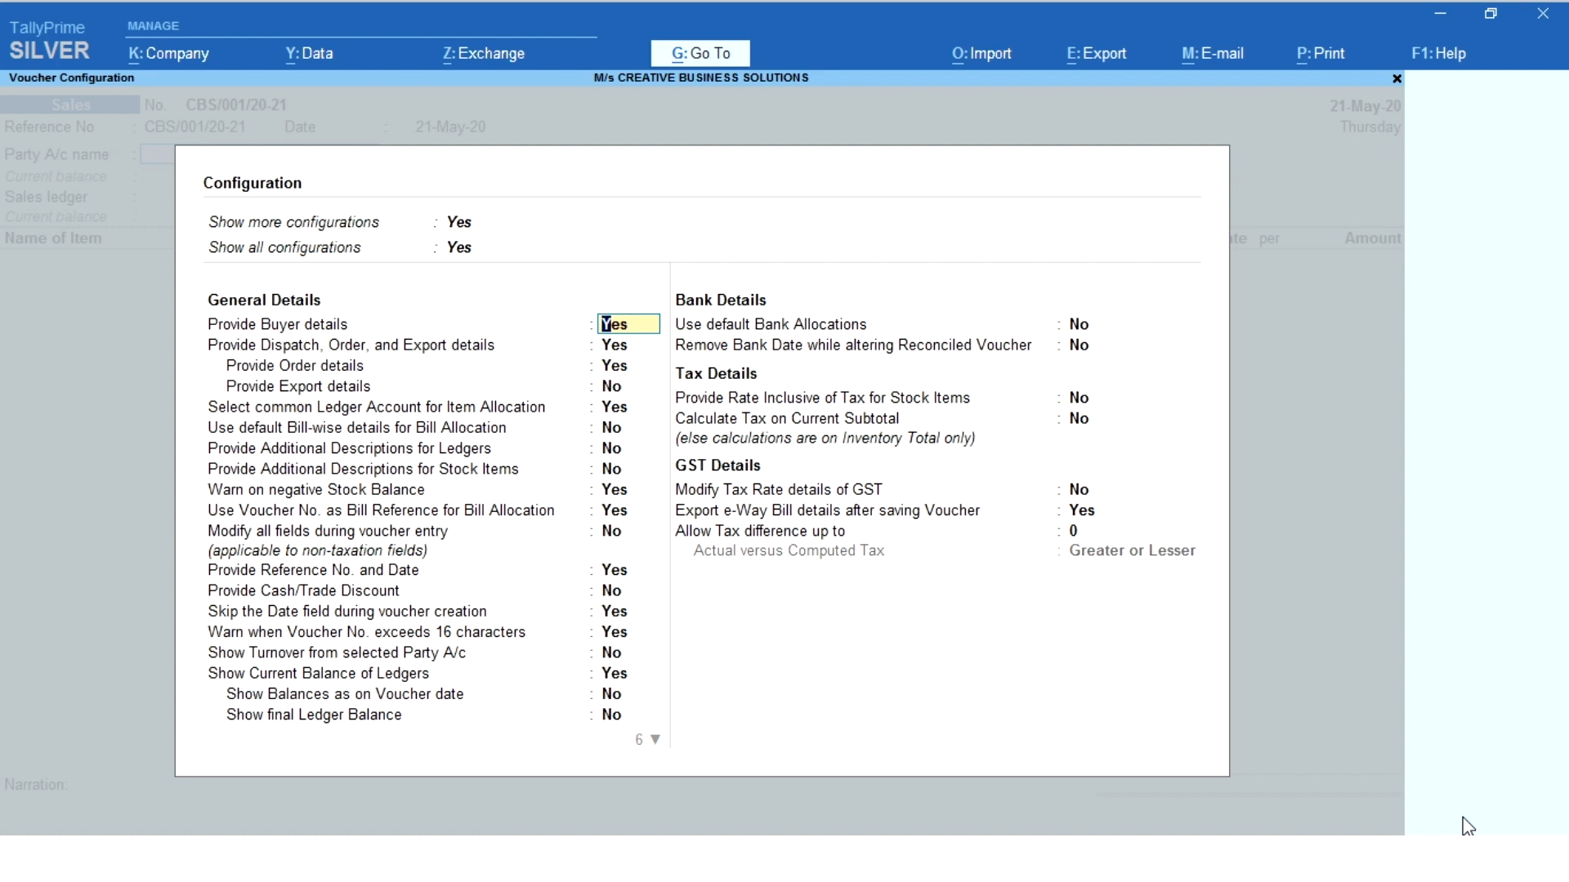
key(Return)
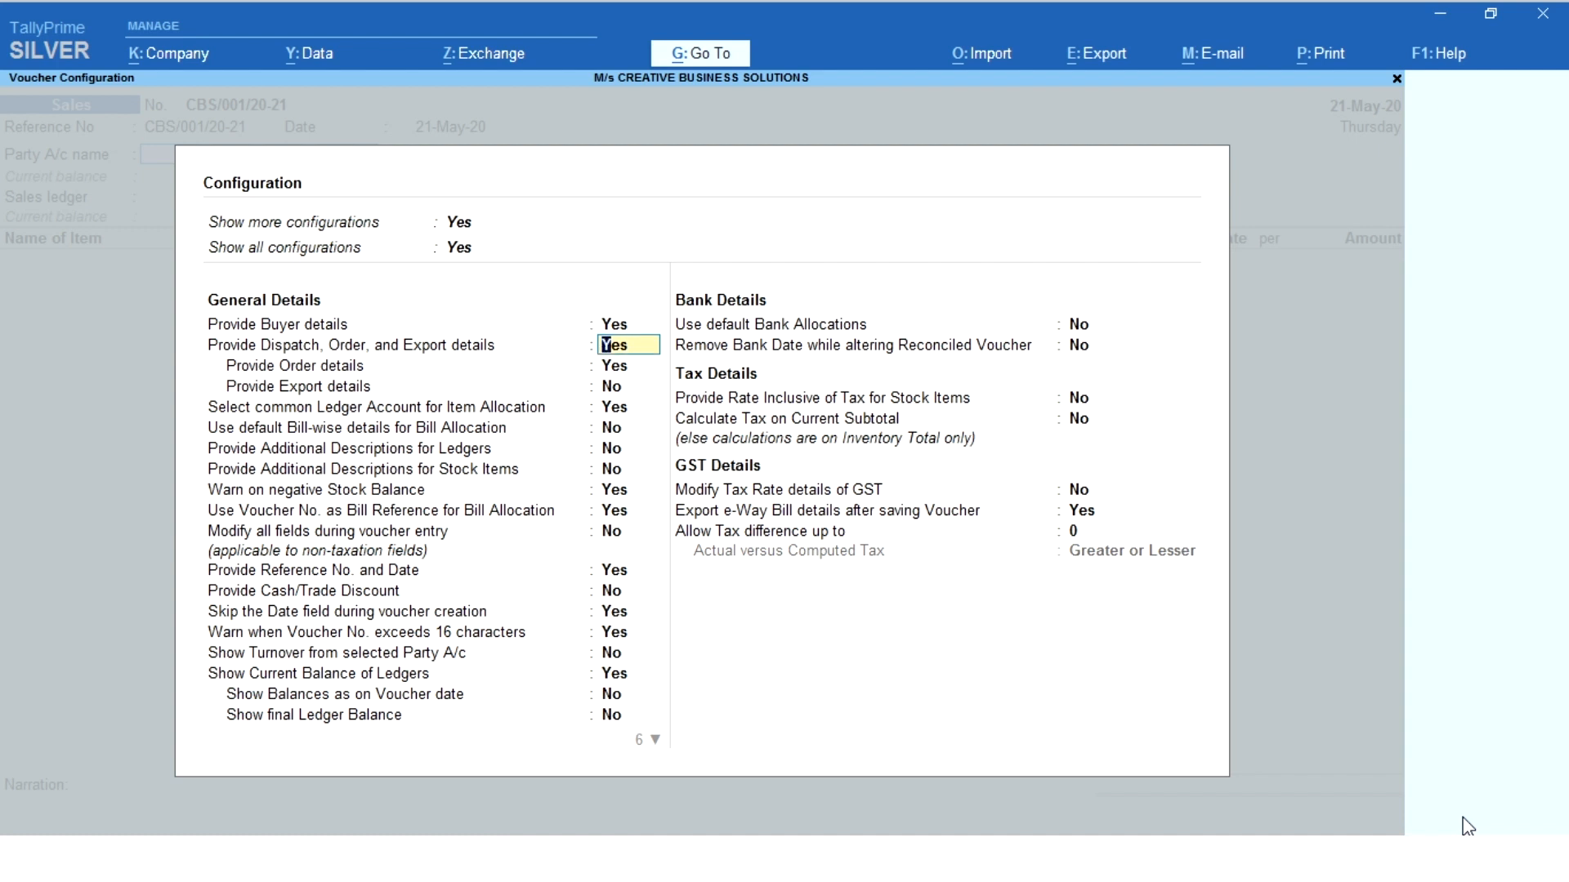
key(Return)
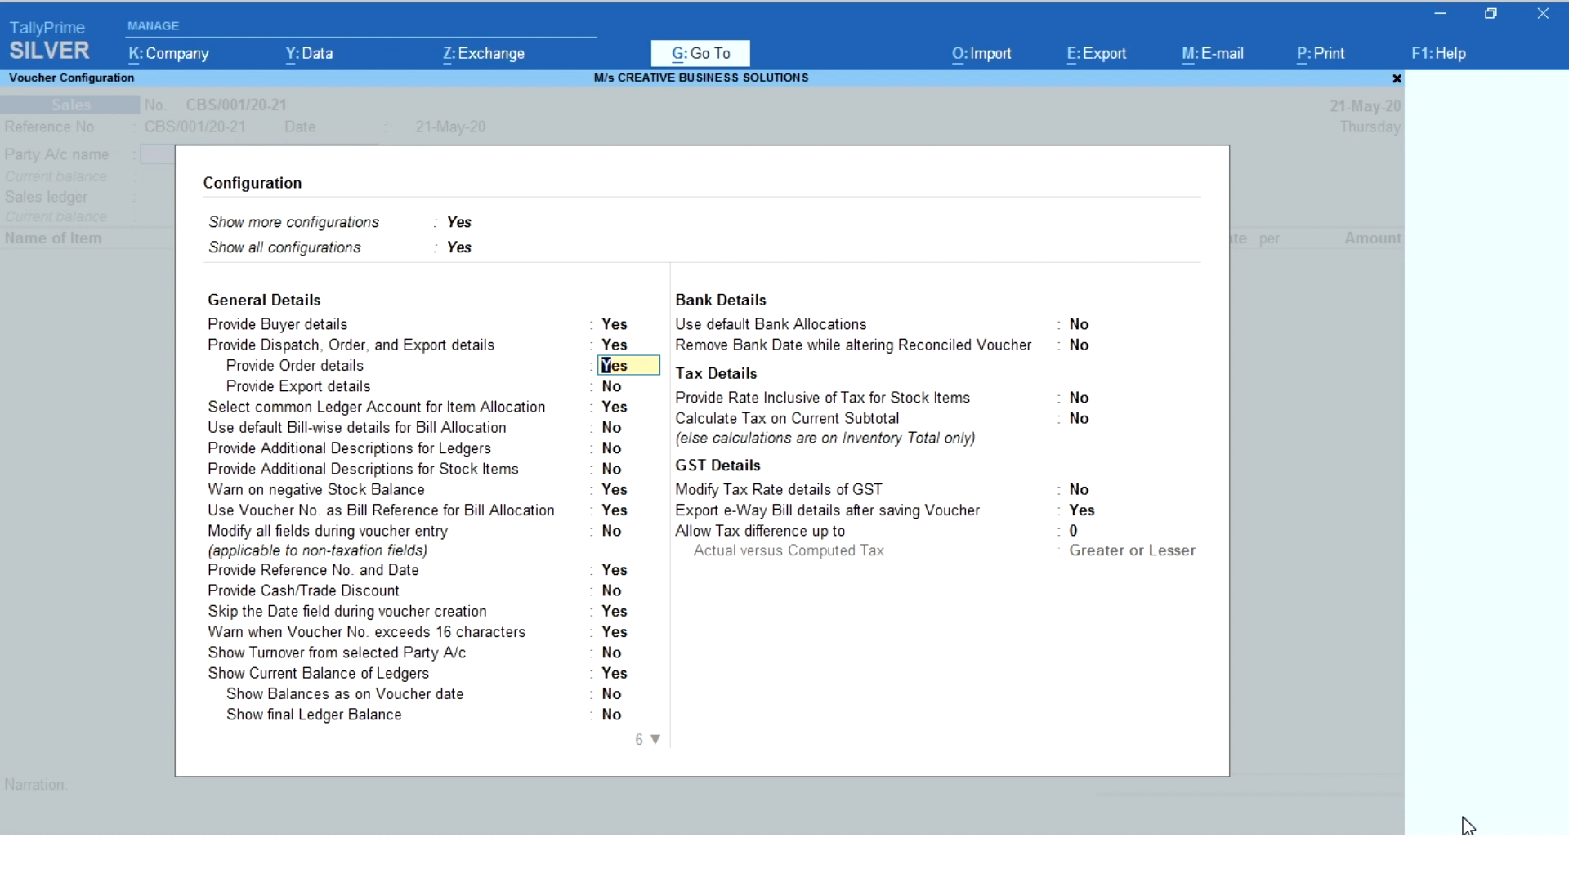
key(ctrl+a)
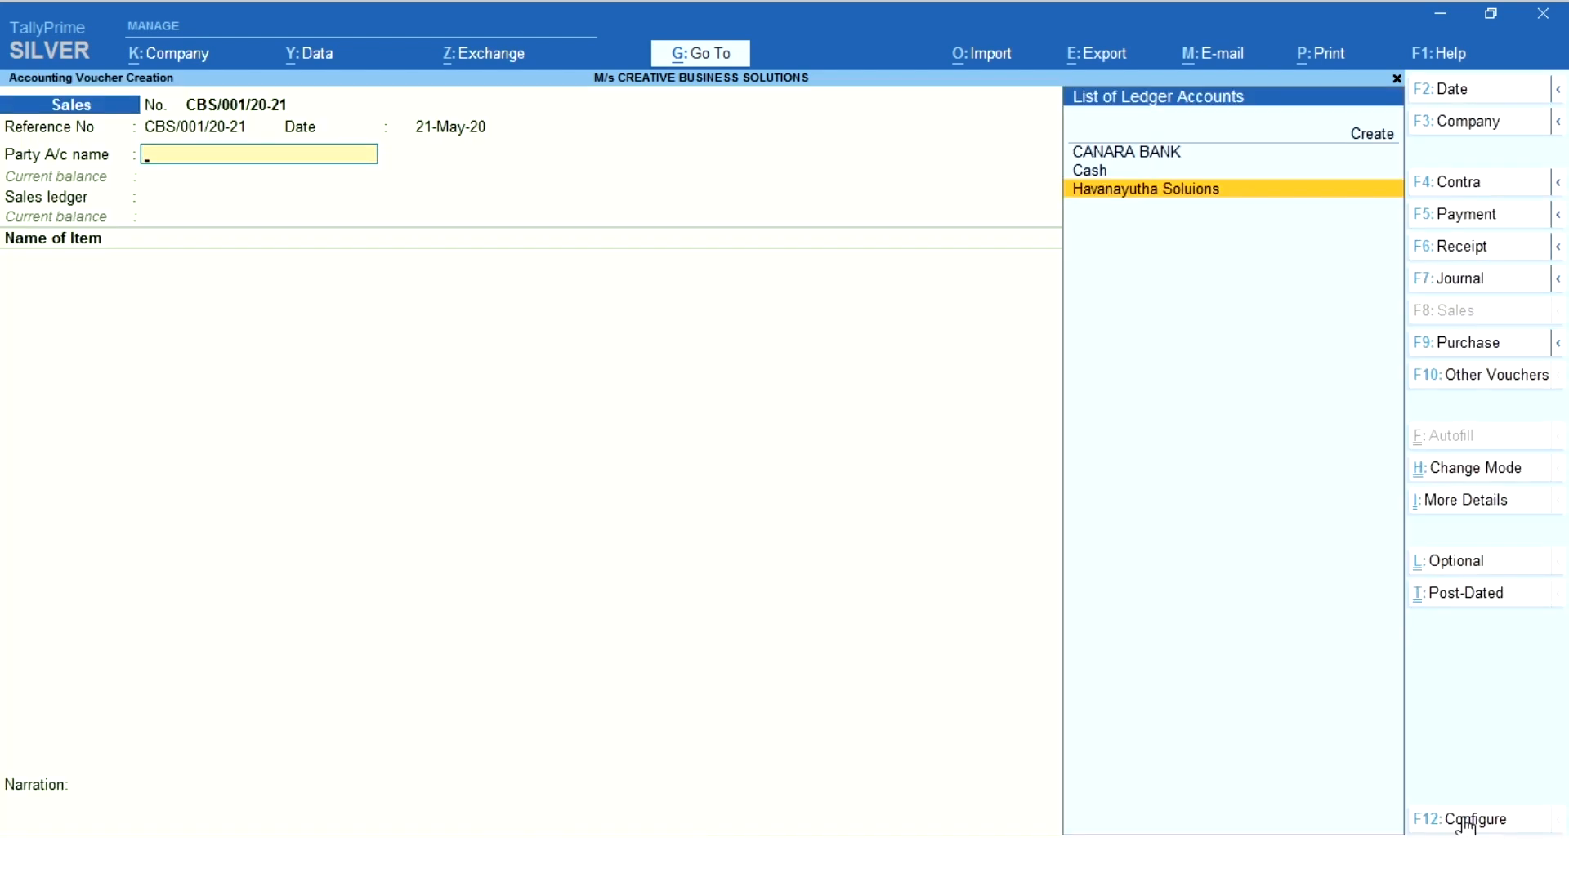
key(Return)
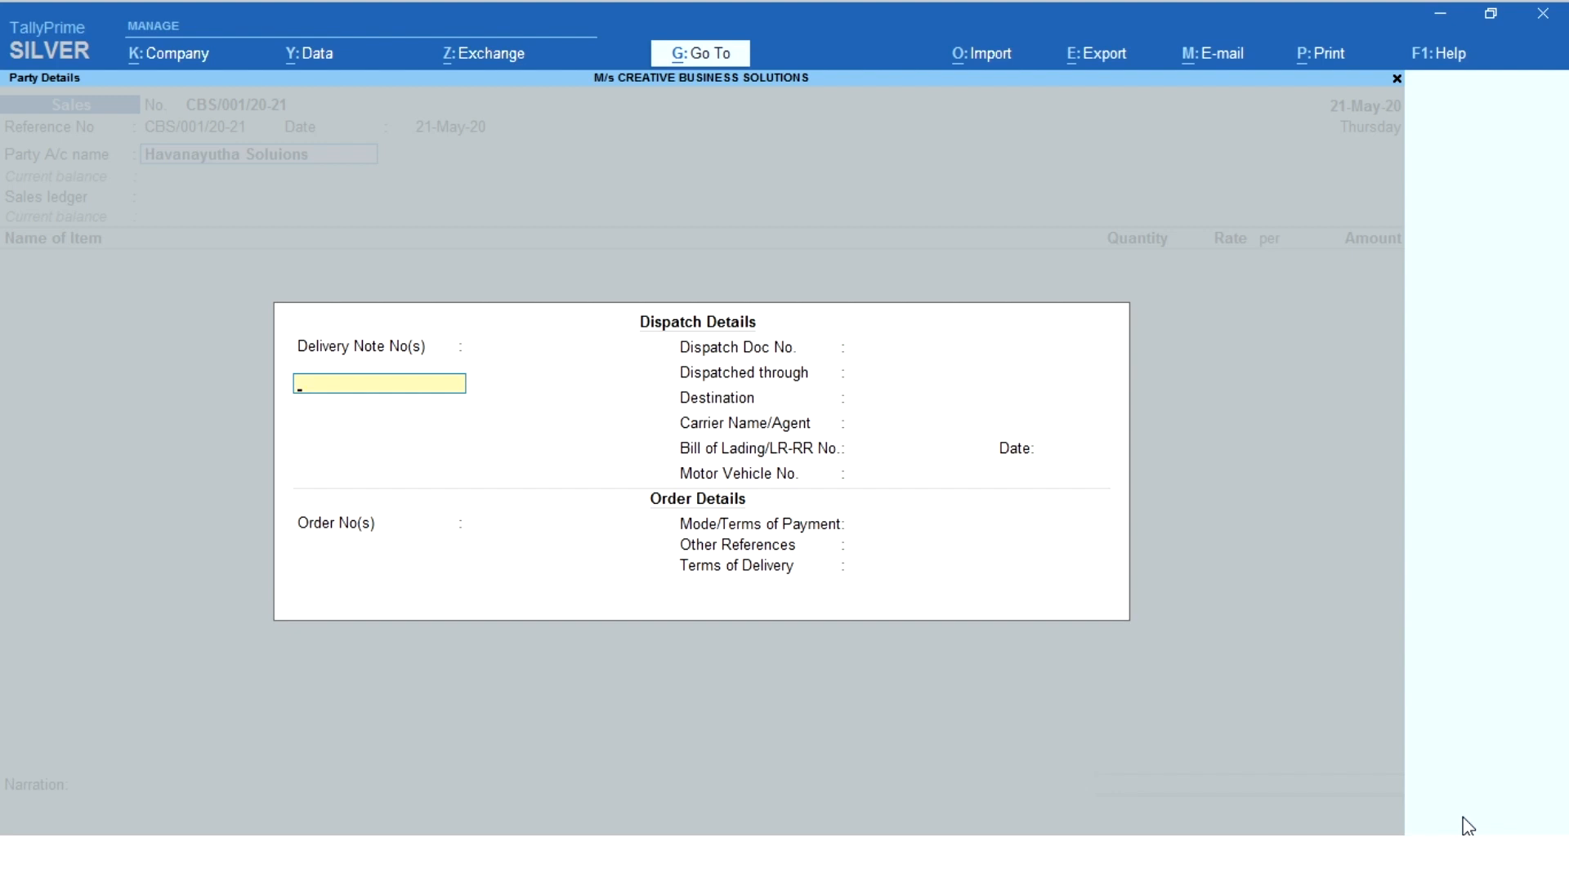
Step: Enter delivery note number 123 dated 15-May-20 in the dispatch details
text(123)
key(Return)
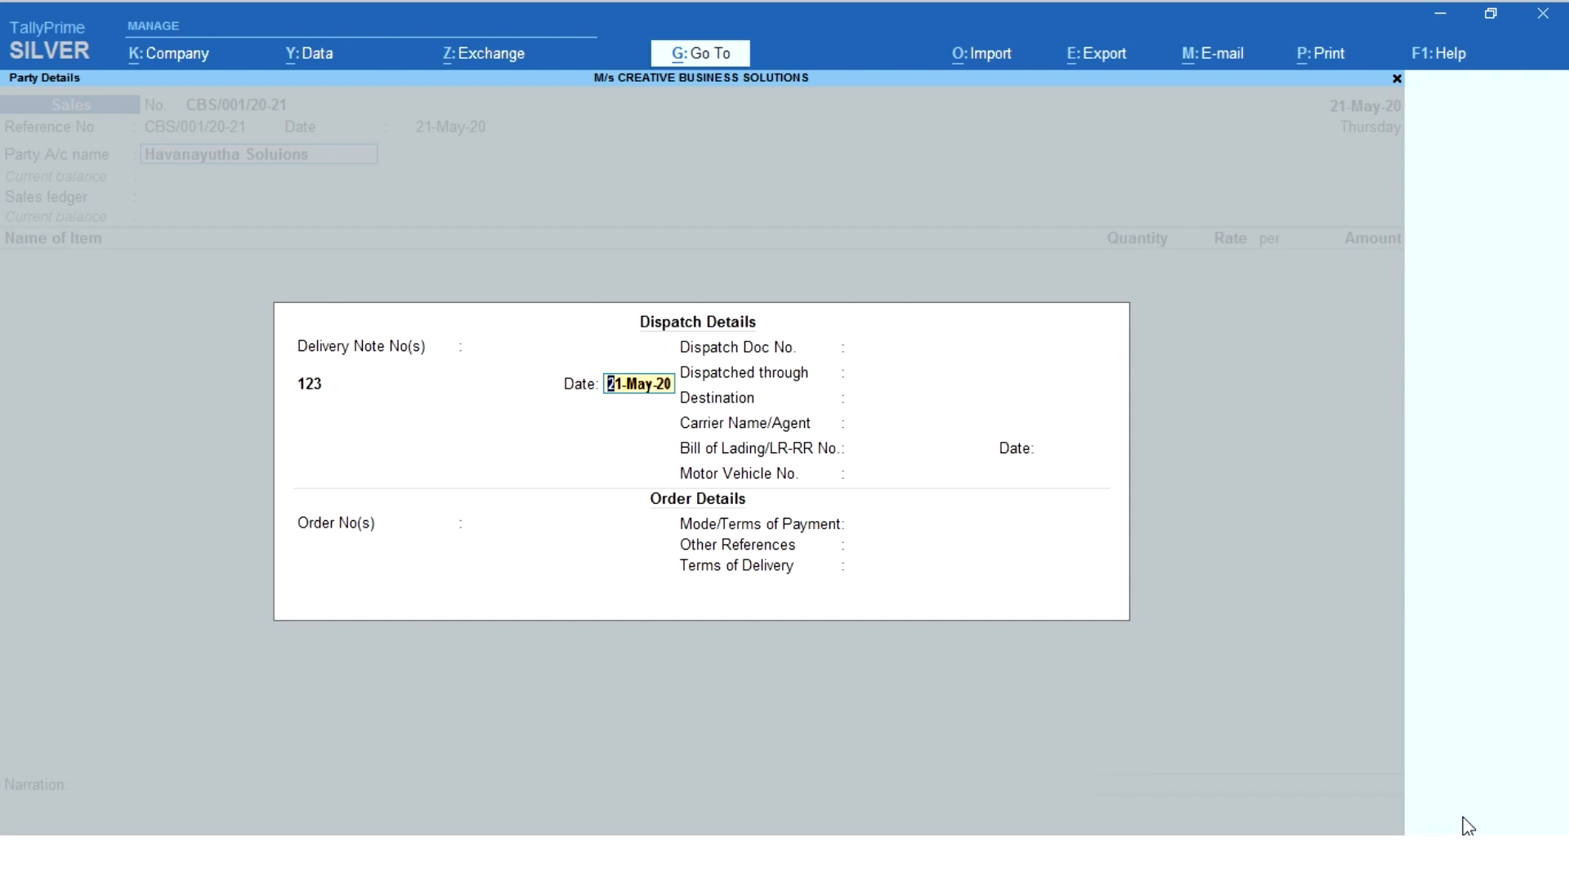
text(15-5)
key(Return)
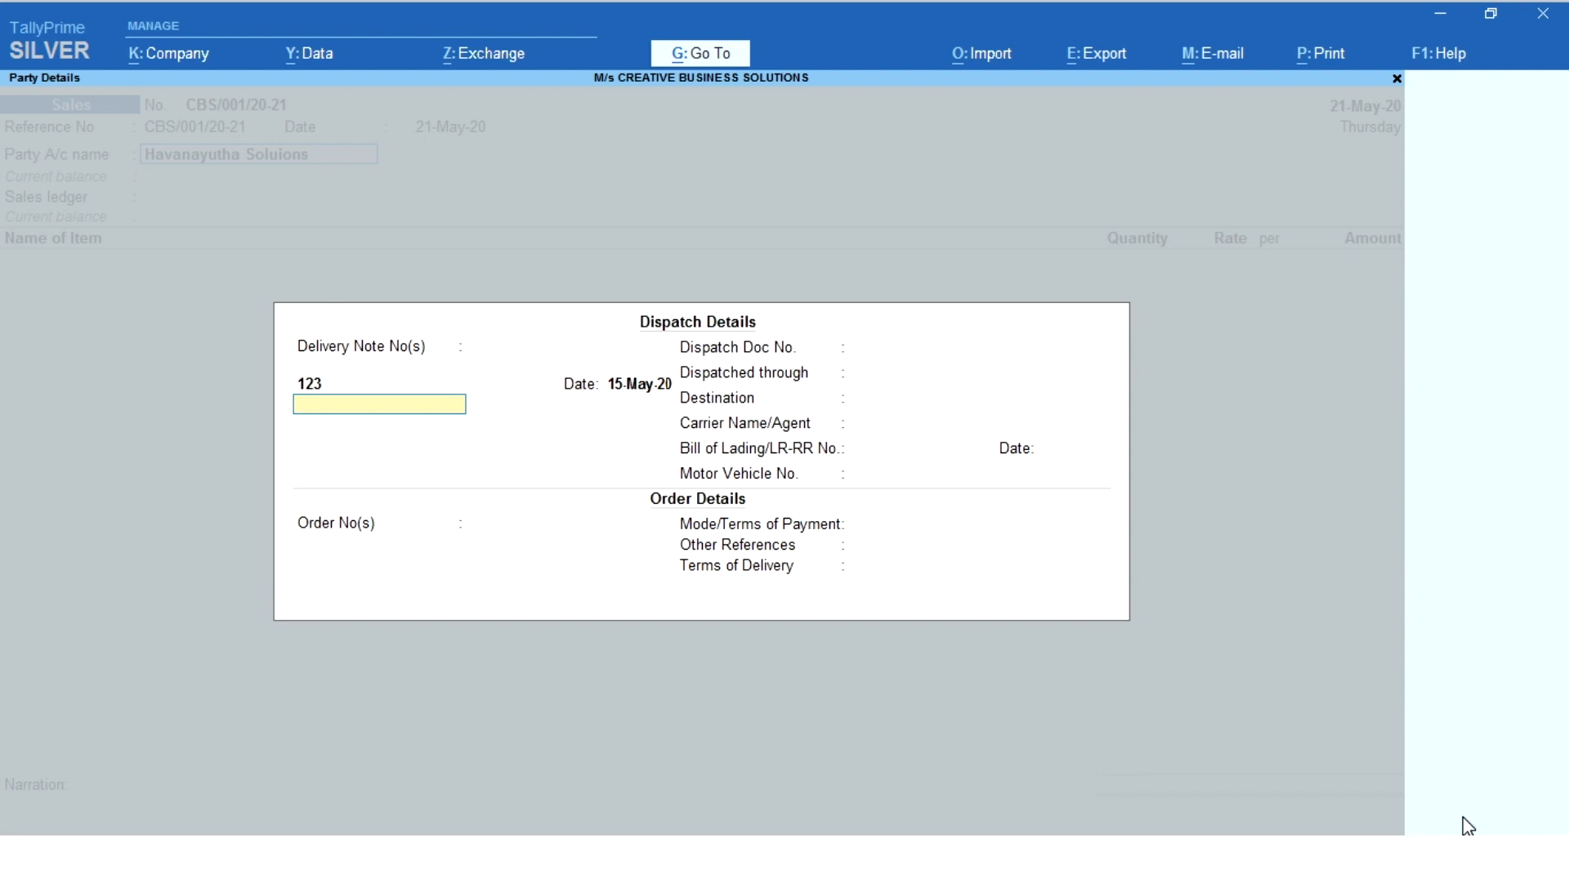
key(BackSpace)
key(BackSpace)
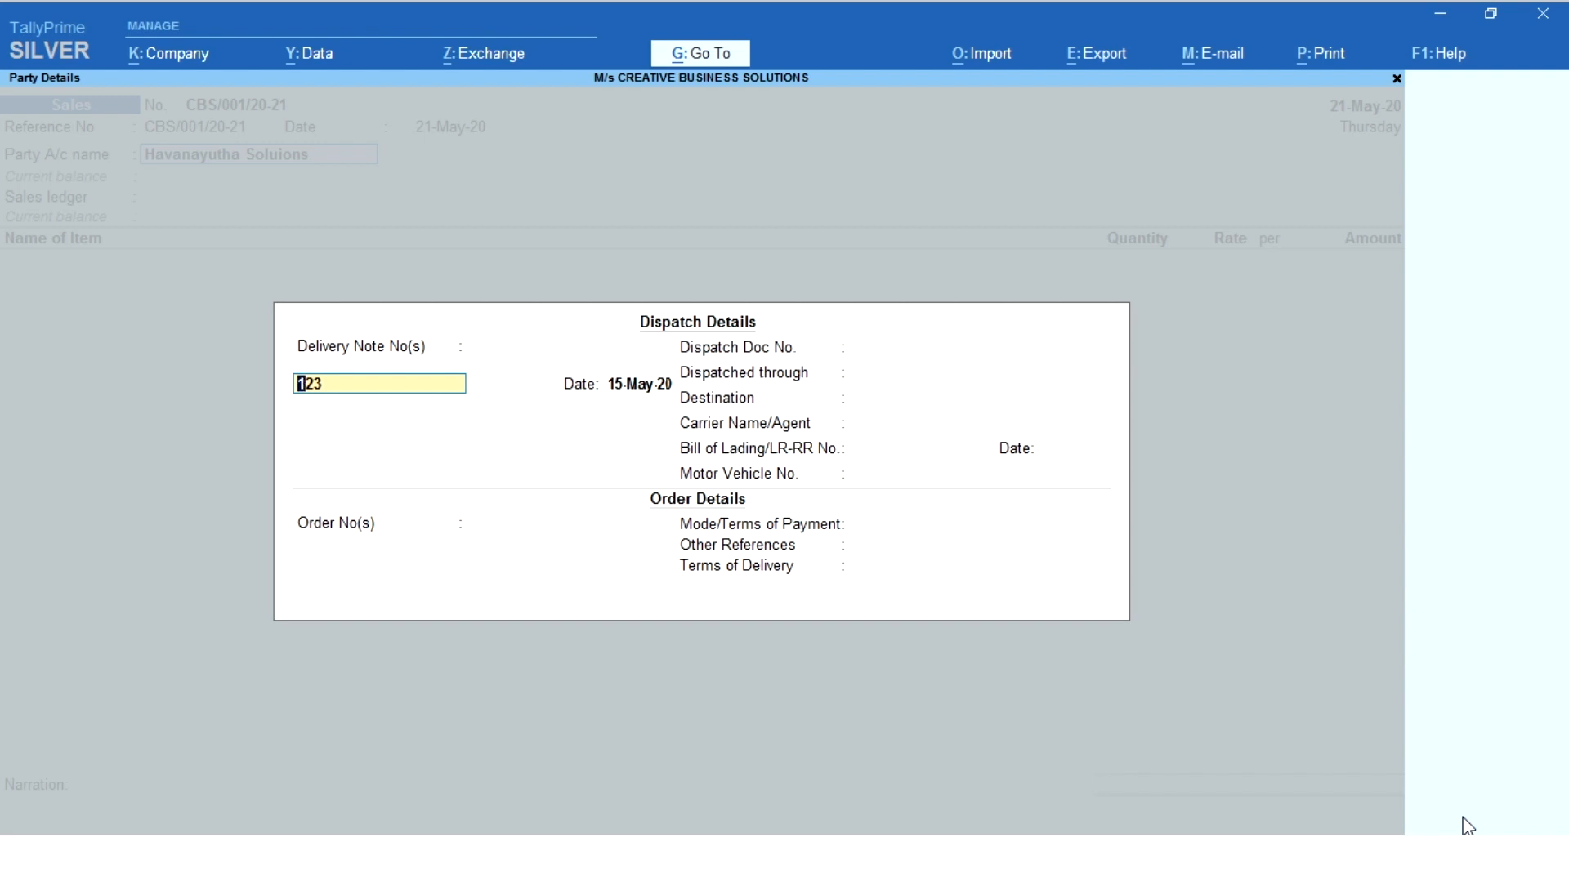
key(Return)
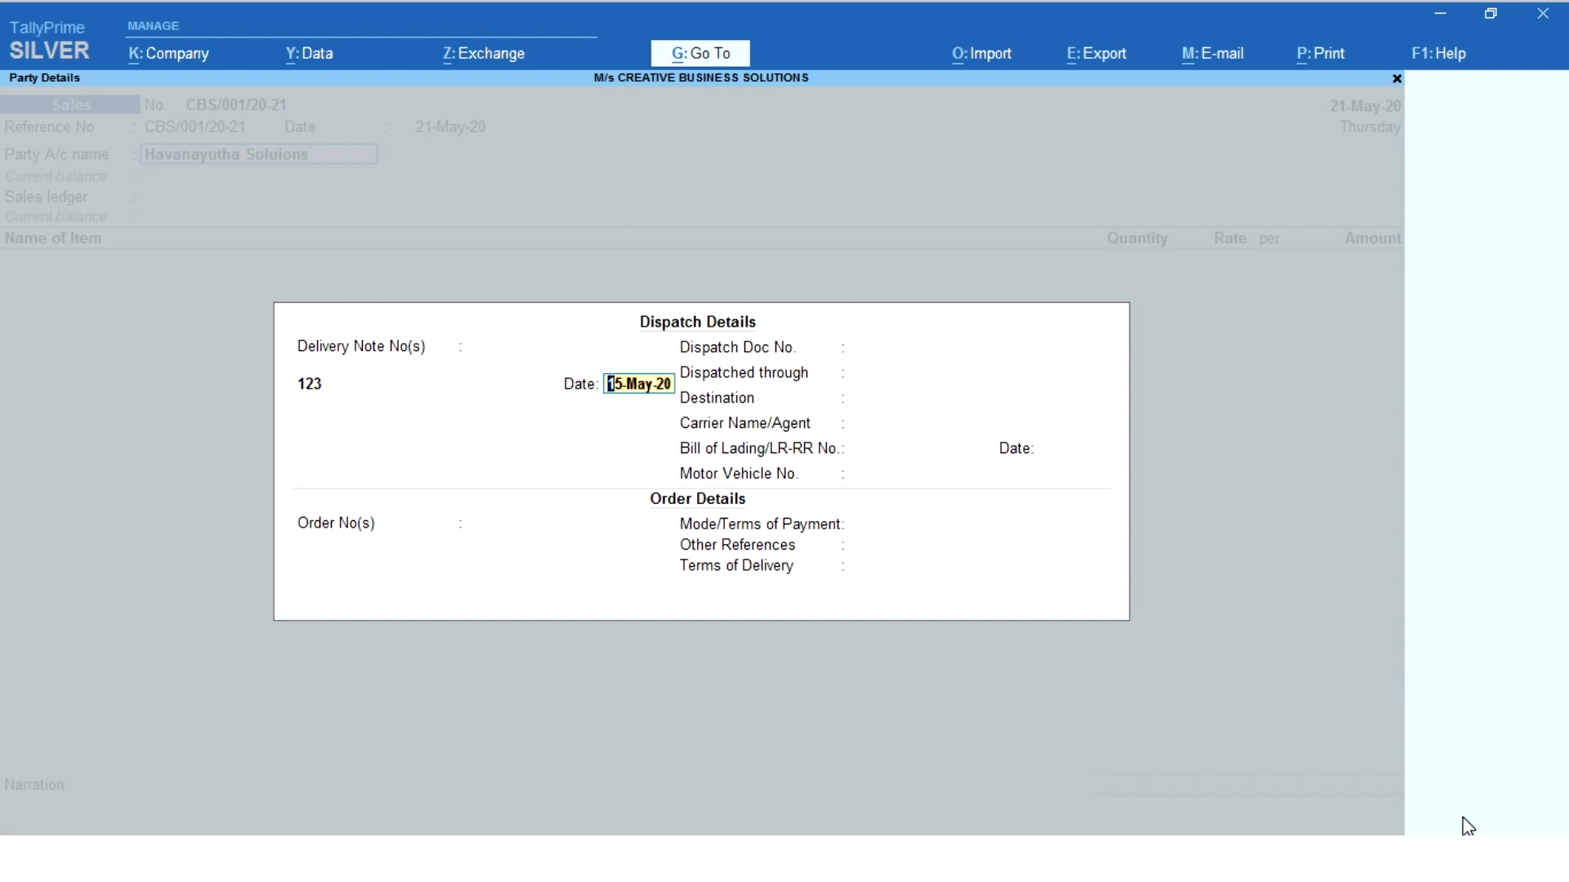
key(Return)
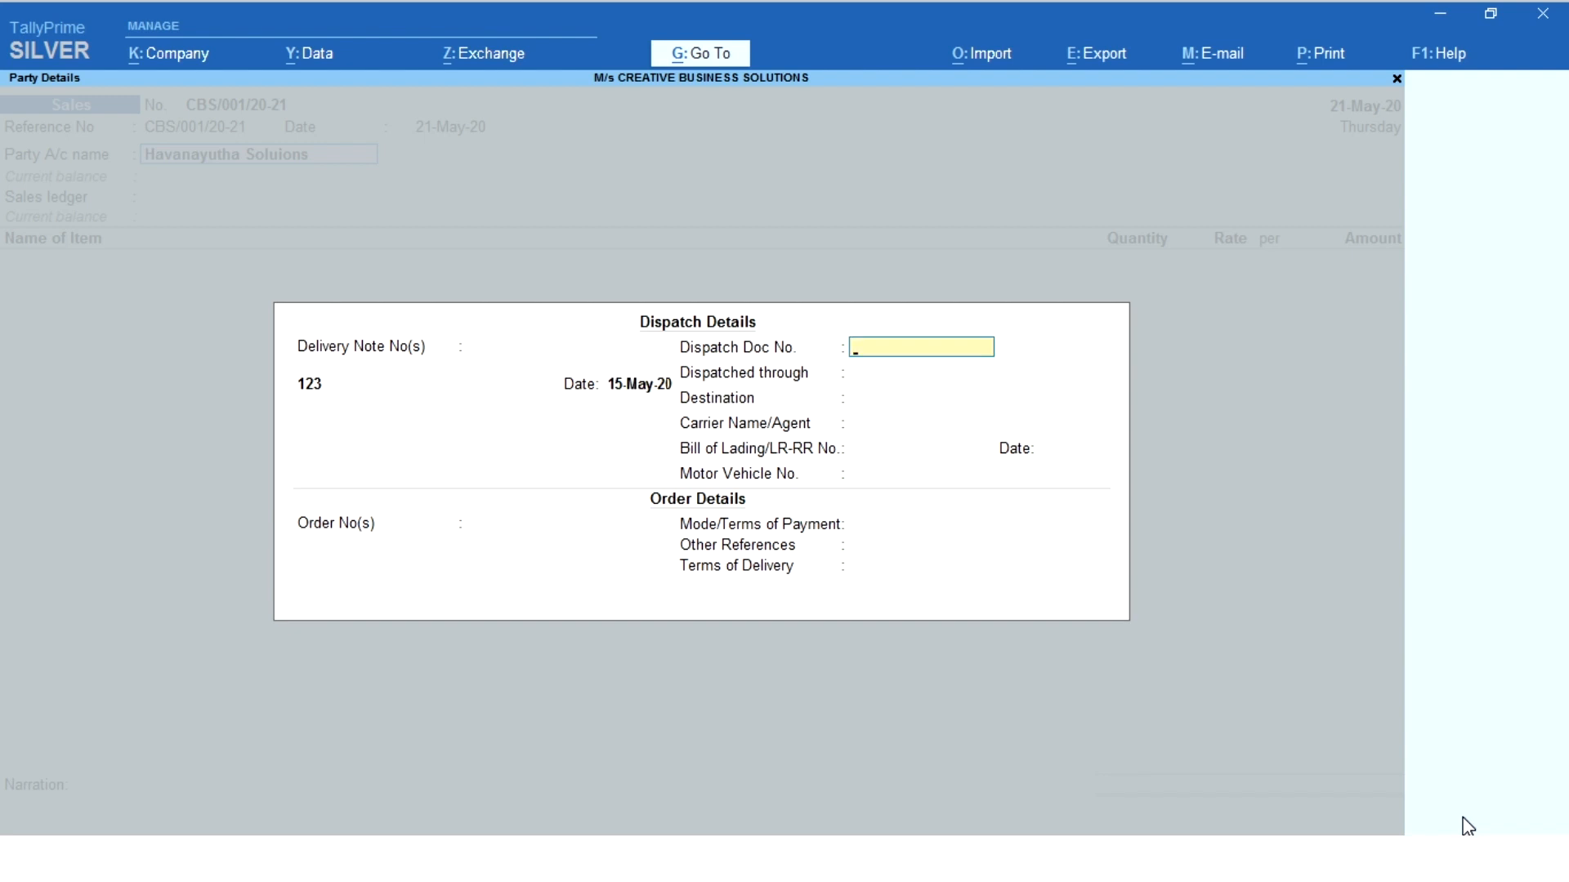
Step: Fill in the dispatch details with document number 123, dispatched through ROAD, destination BANGALORE and carrier VRL
text(123)
key(Return)
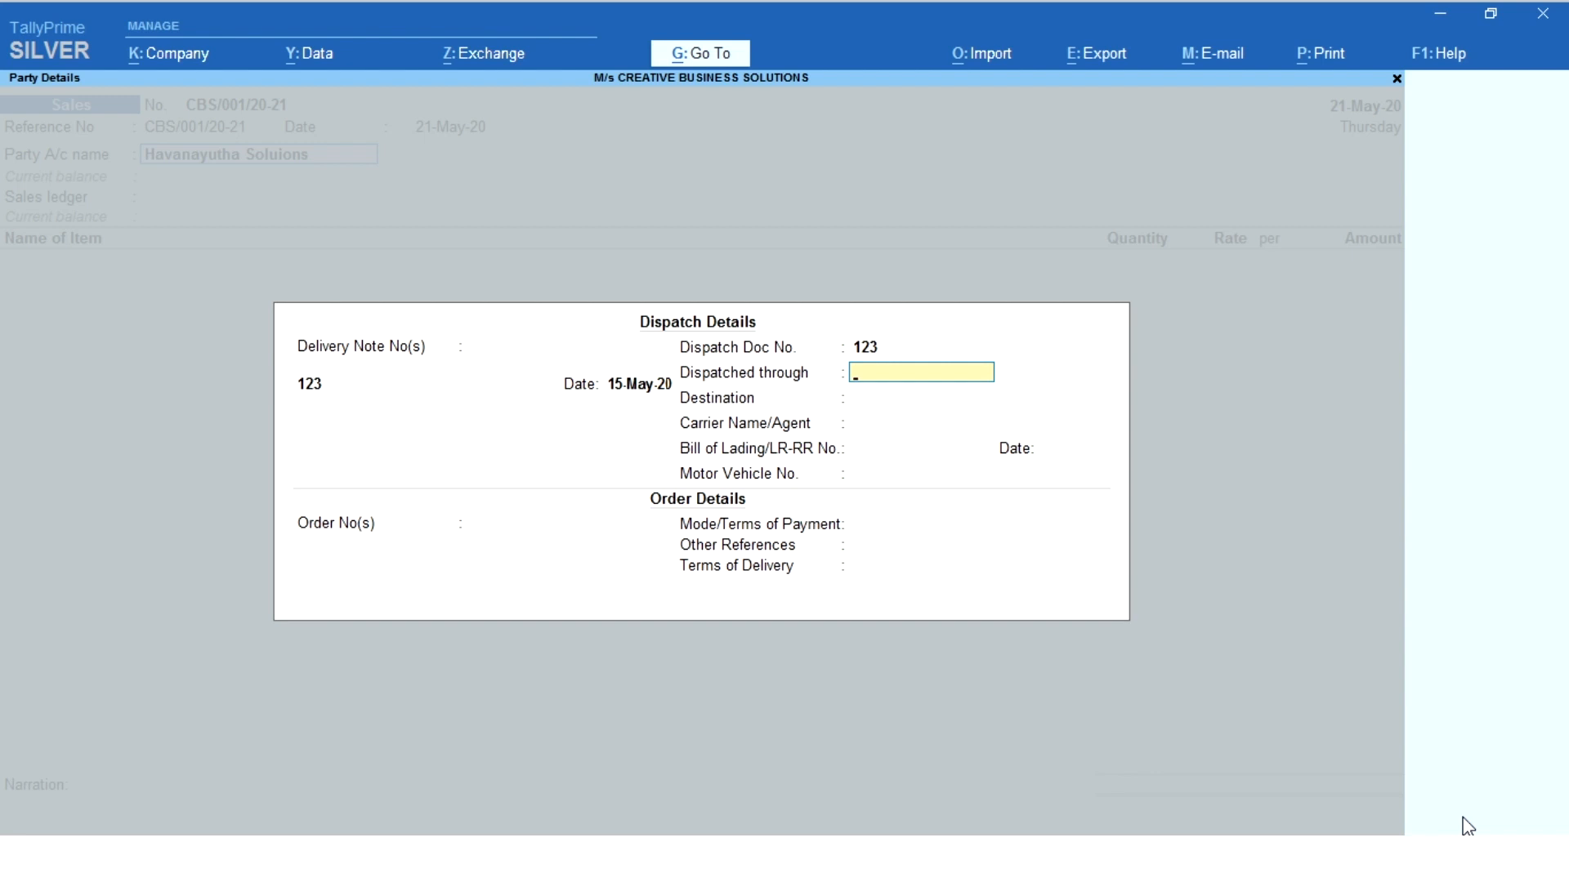
text(ROAD)
key(Return)
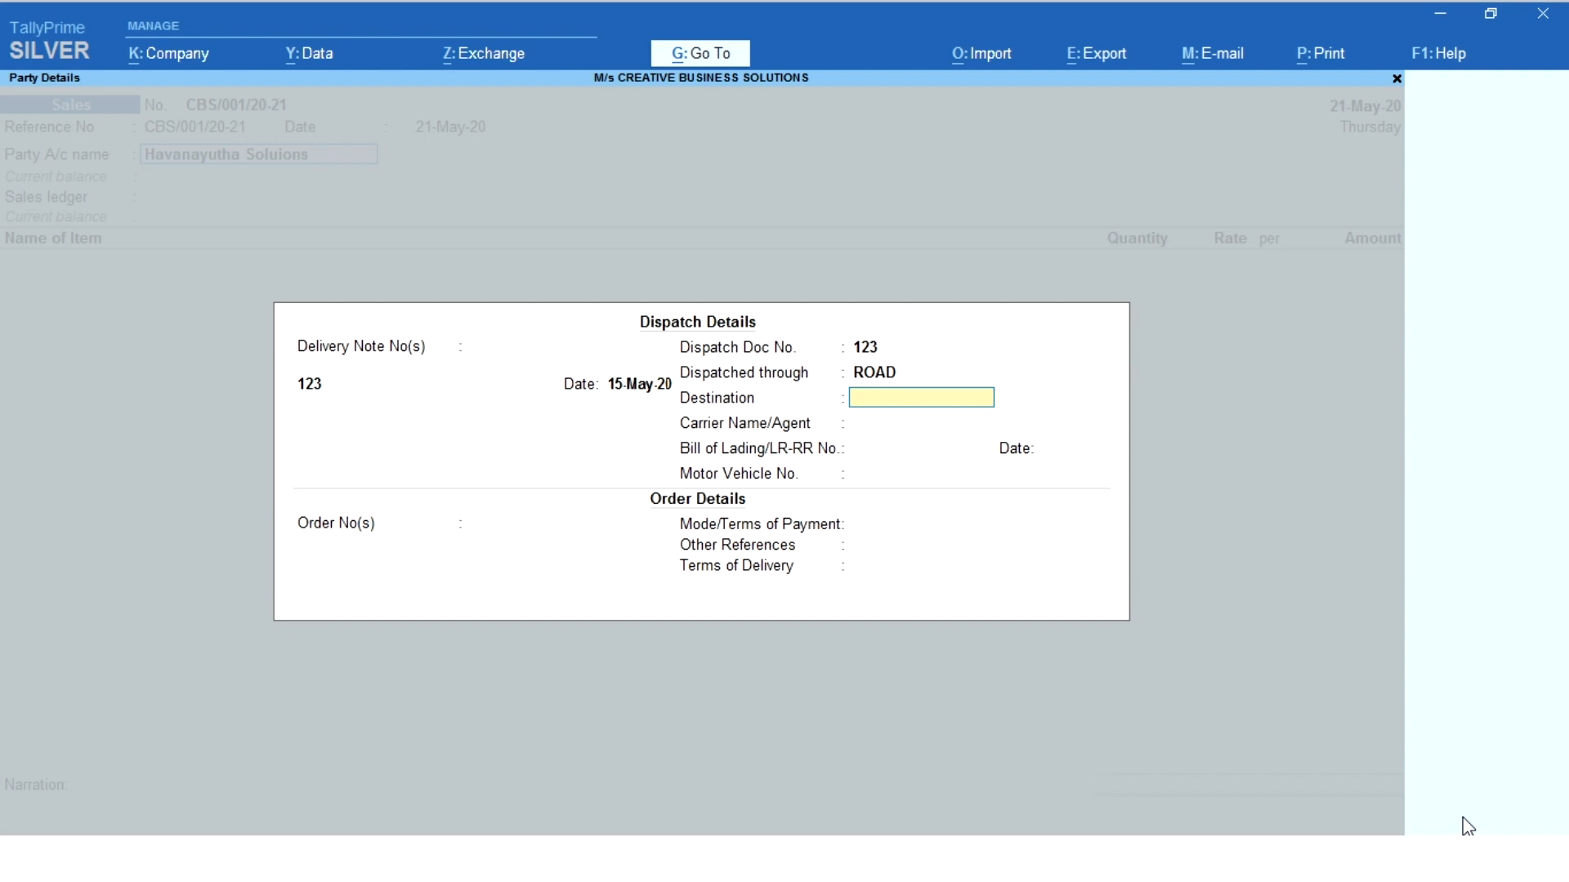
text(BANGALORE)
key(Return)
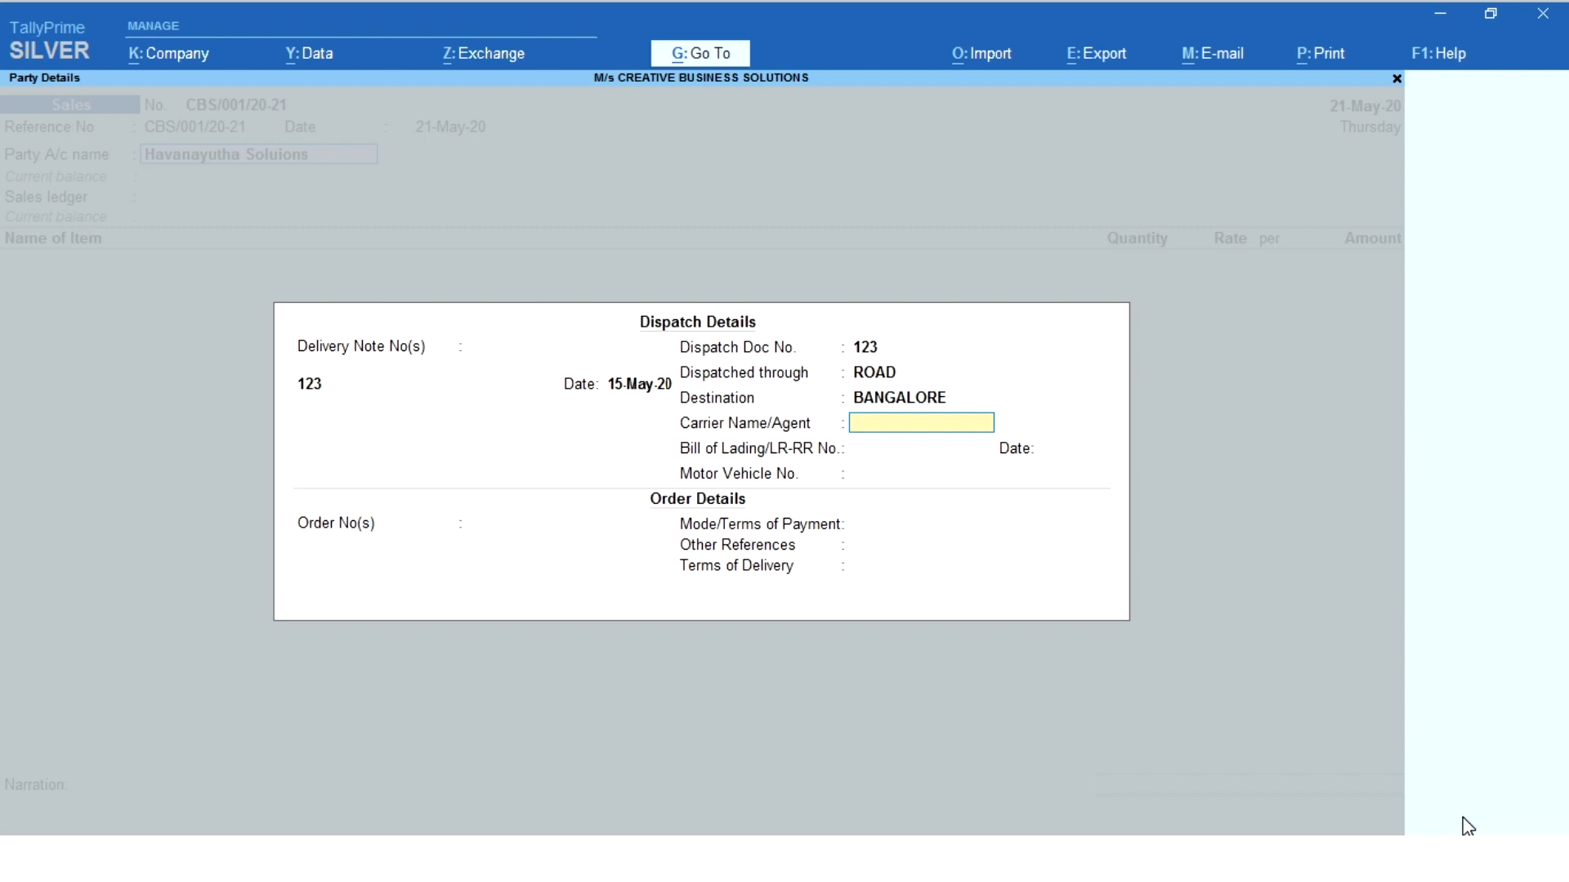
text(VRL)
key(Return)
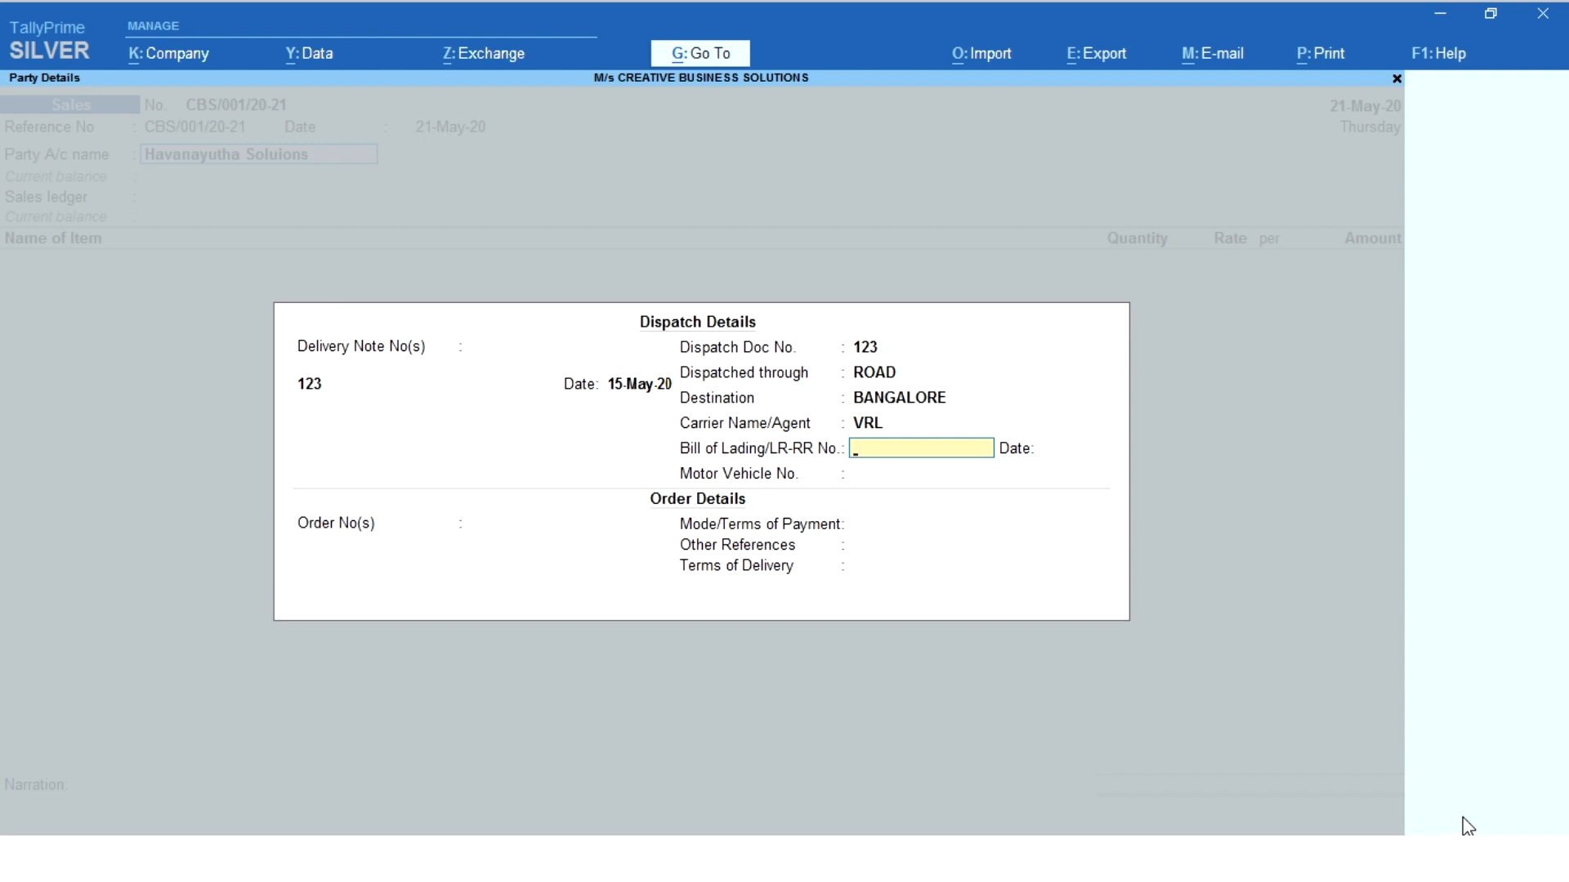
Step: Enter bill of lading number 951 dated 15-May-20 and fill in the motor vehicle number
text(95)
text(1)
key(Return)
text(15.5)
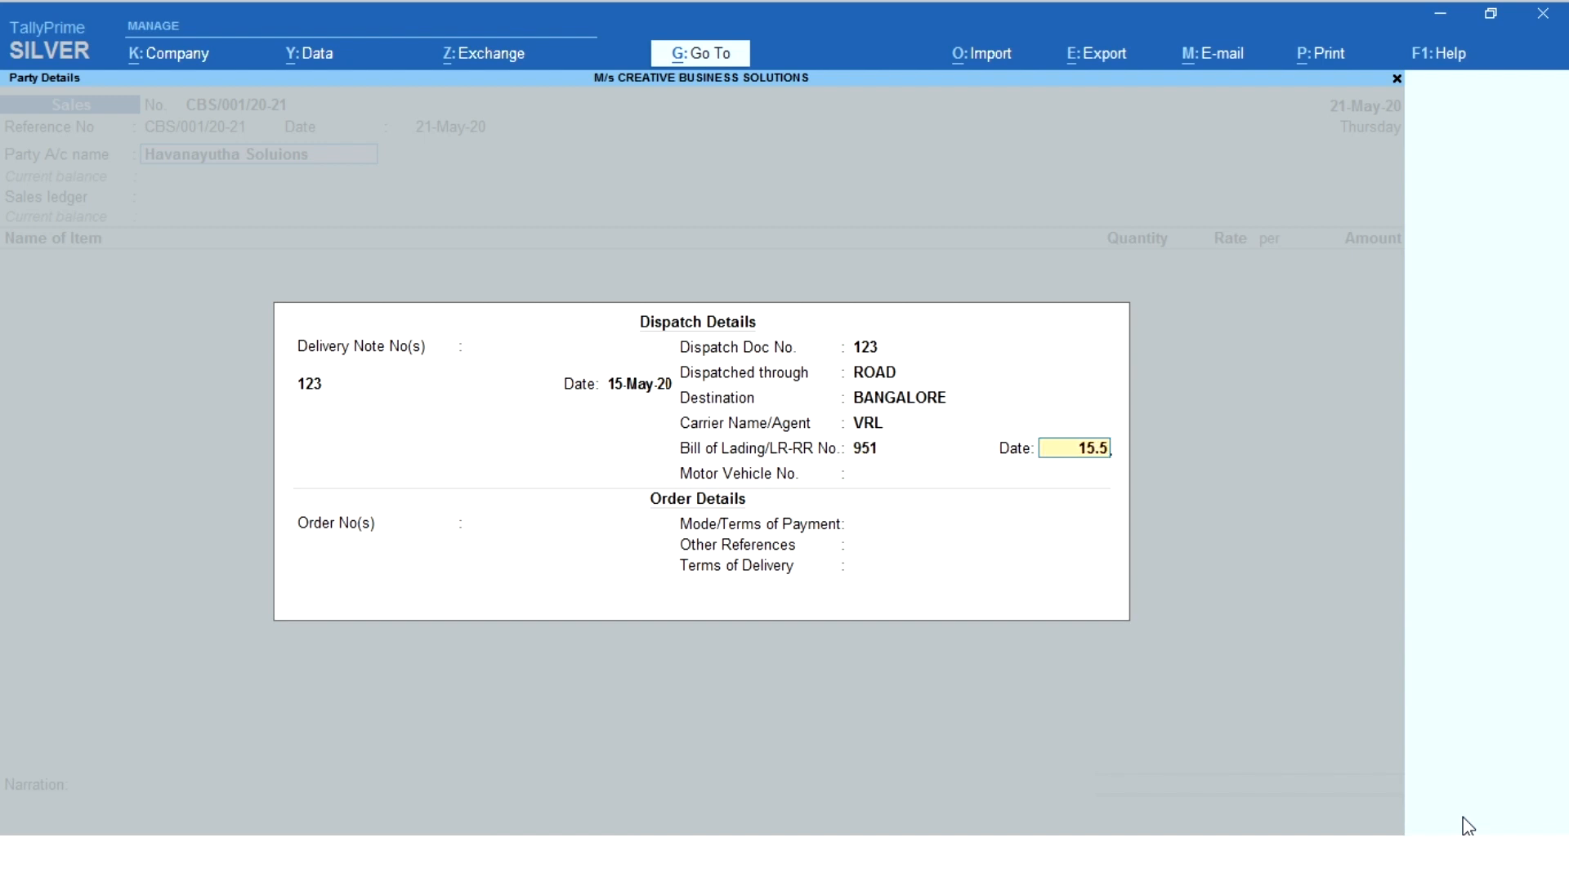
key(Return)
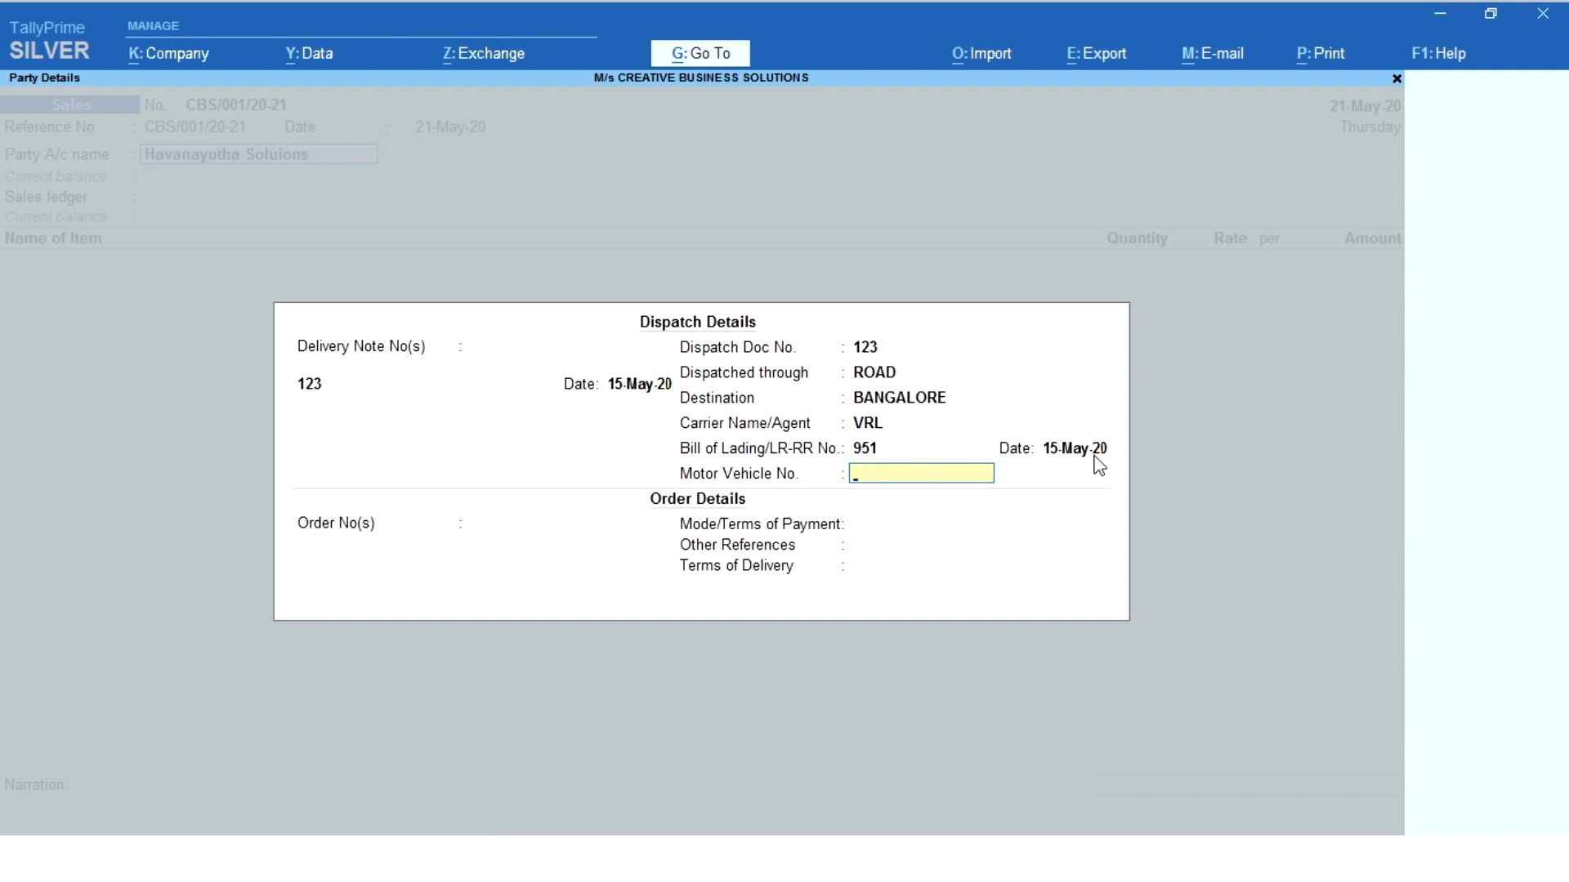
text(KA01A1234)
key(Return)
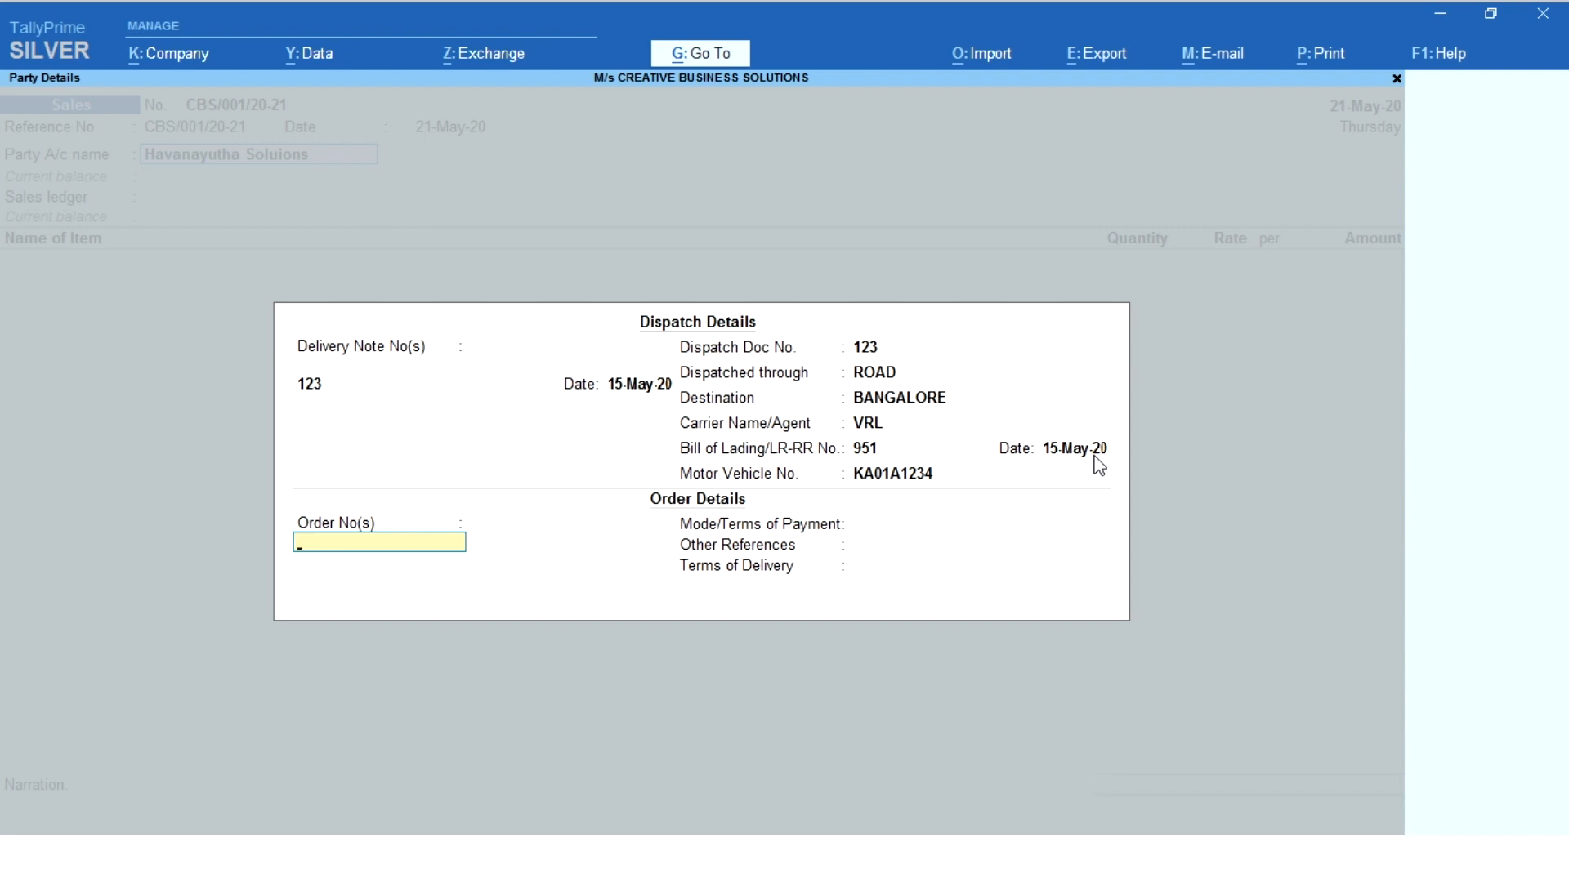
Step: Fill in the order number in the order details and date it 10-May-20
text(12)
key(Return)
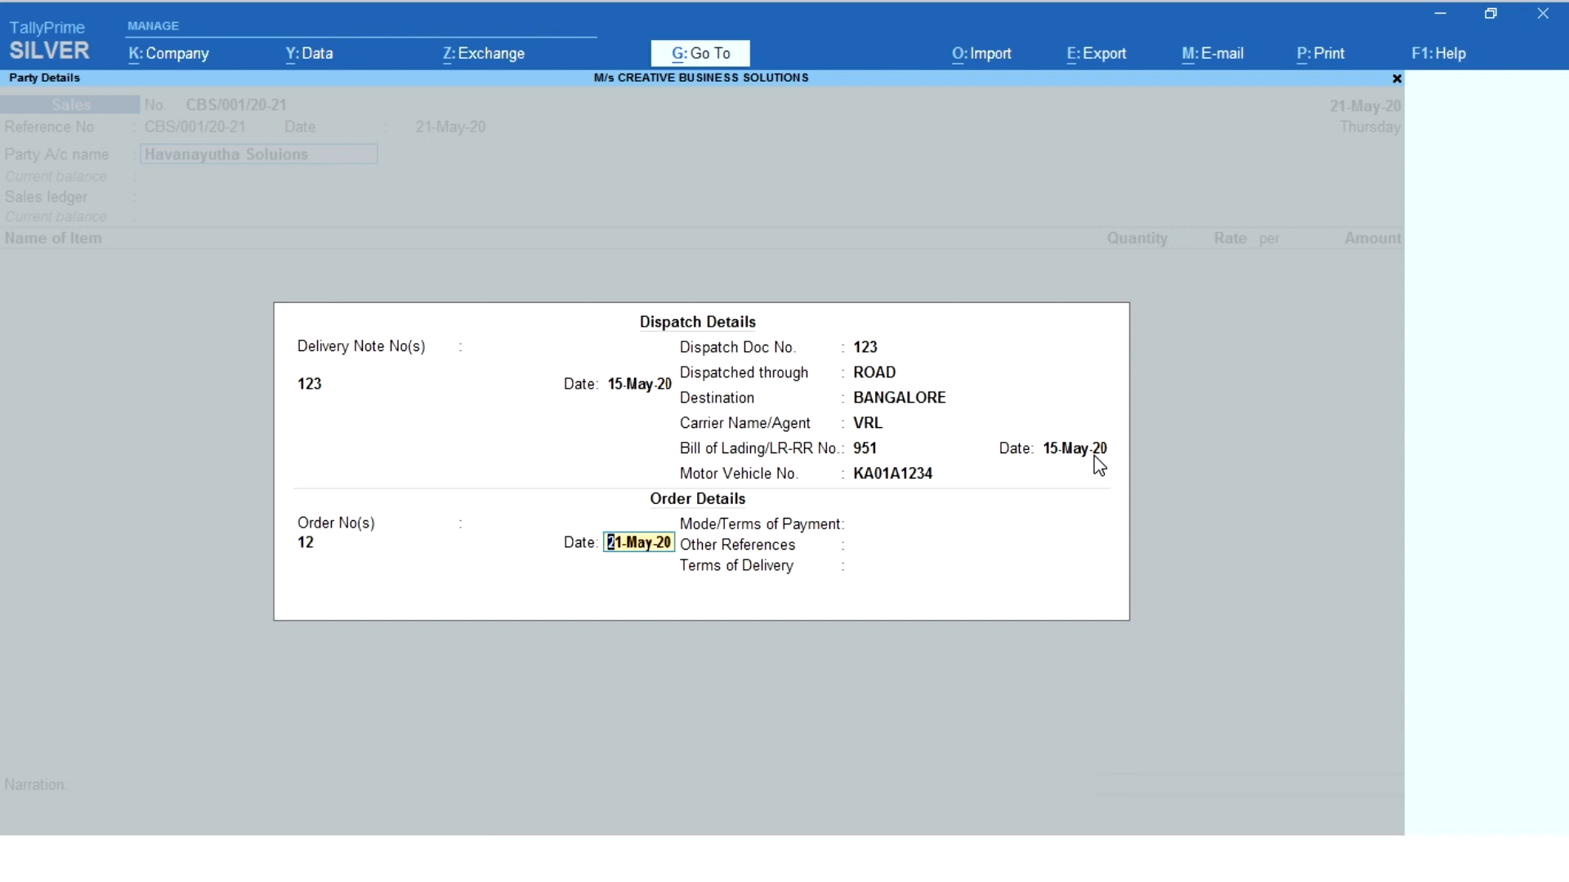
text(10.5)
key(Return)
key(BackSpace)
key(BackSpace)
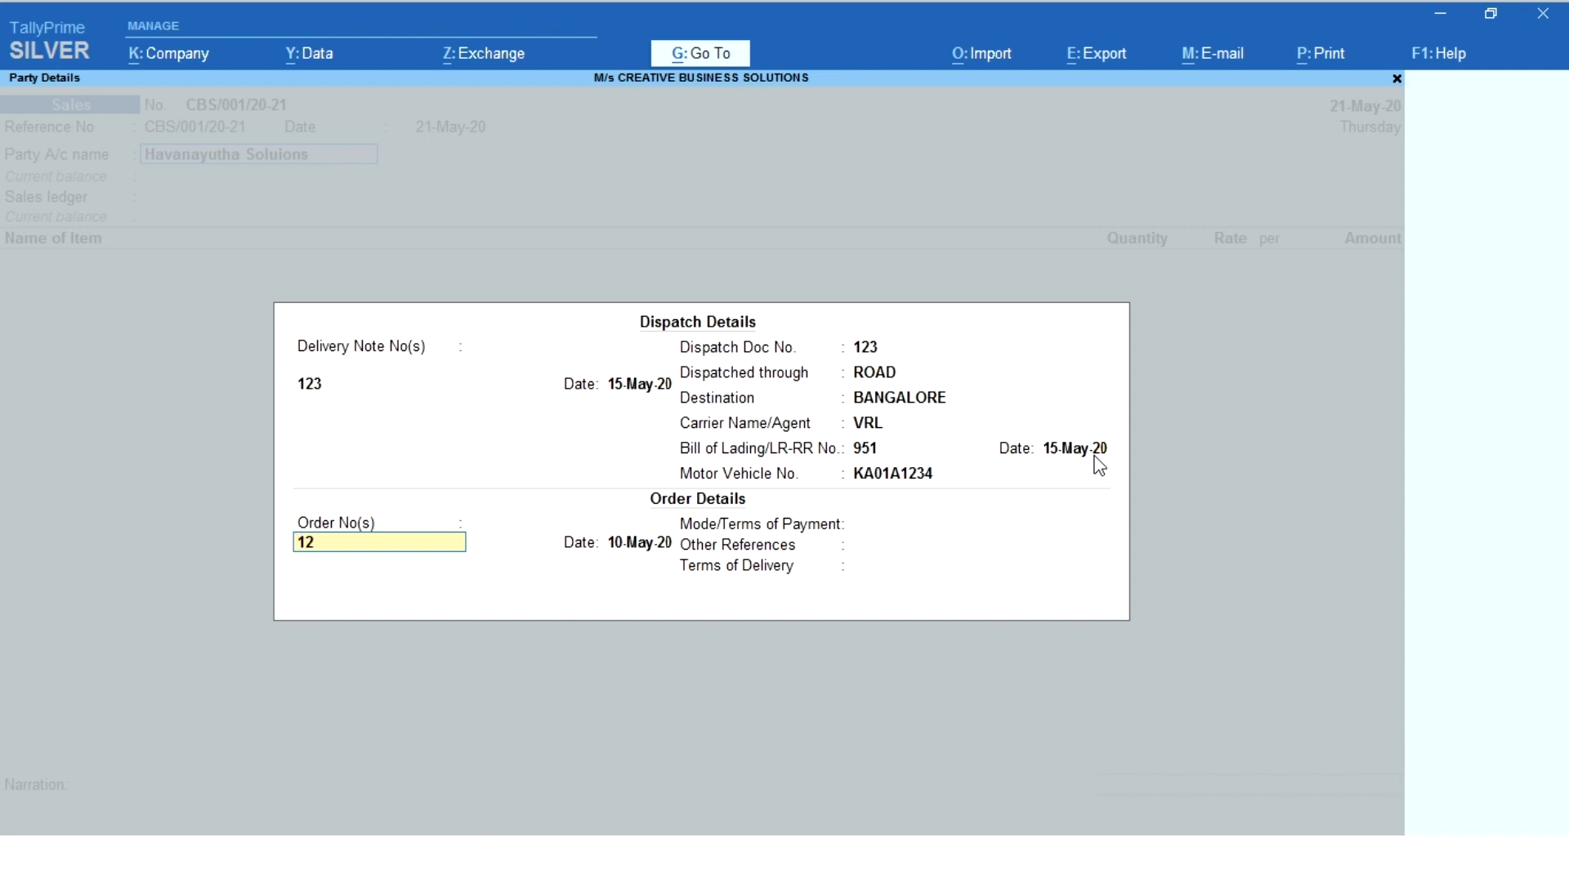
key(Return)
key(Return)
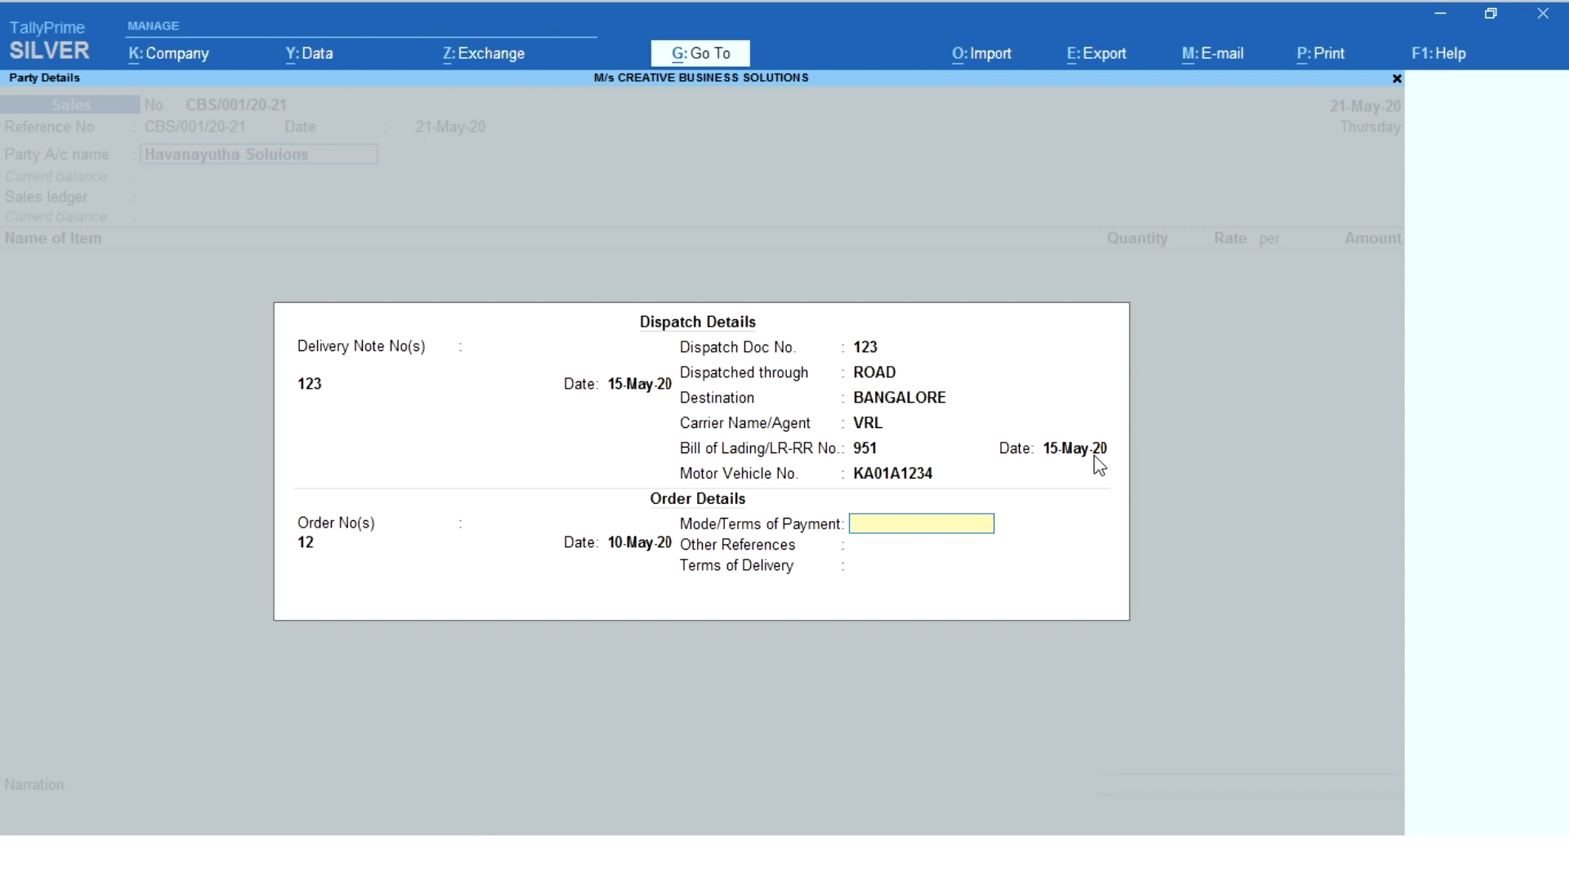
Step: Set the payment terms to 15 DAYS and leave the other references and terms of delivery blank
text(15 DAYS)
key(Return)
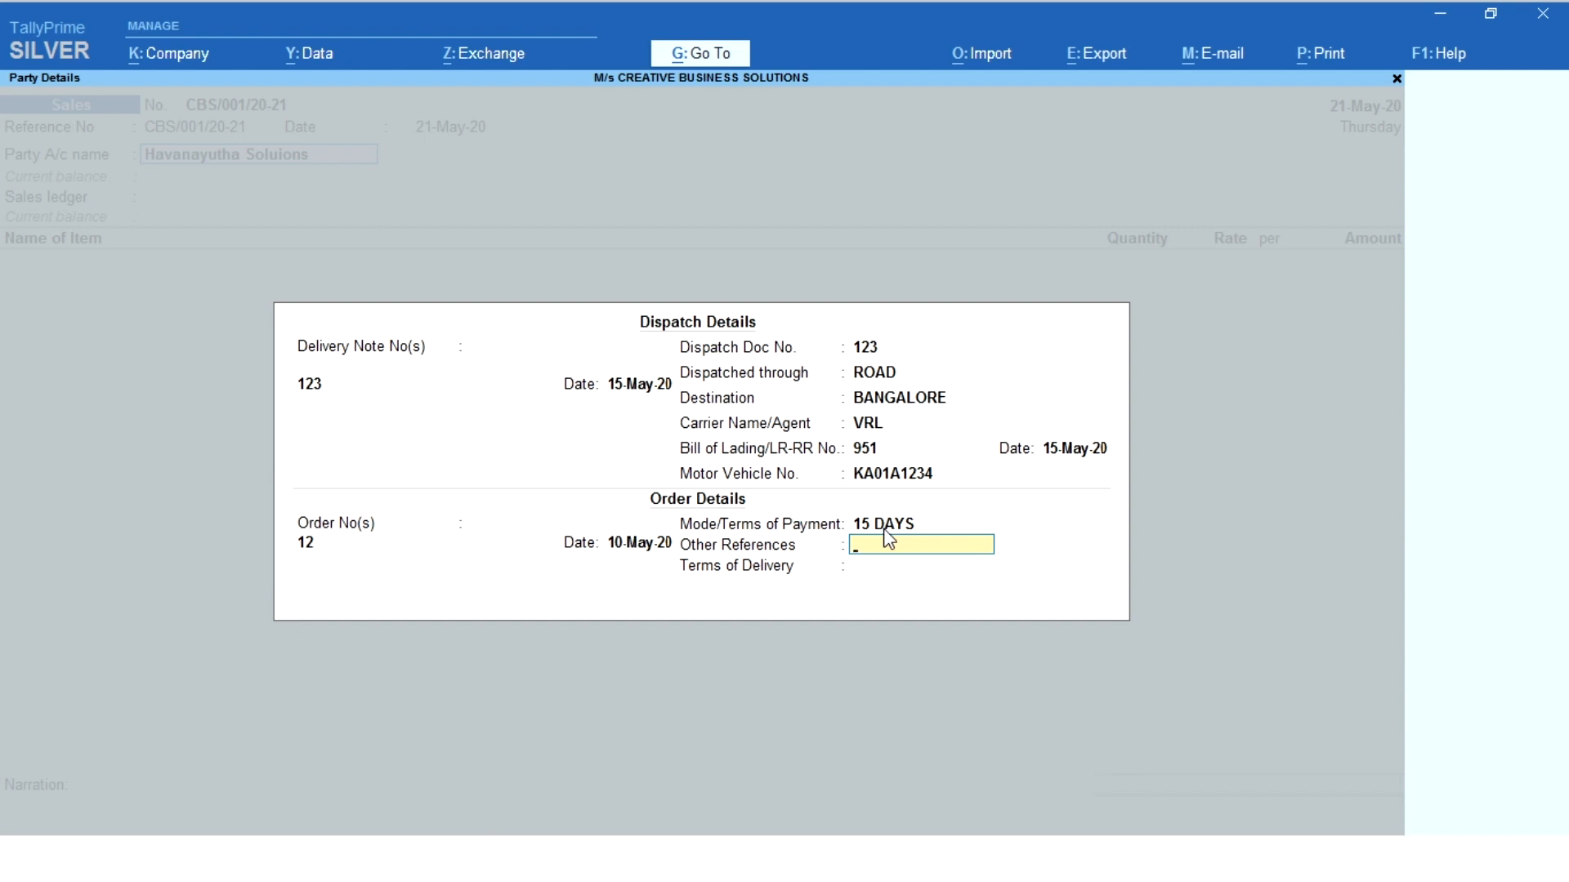
key(Return)
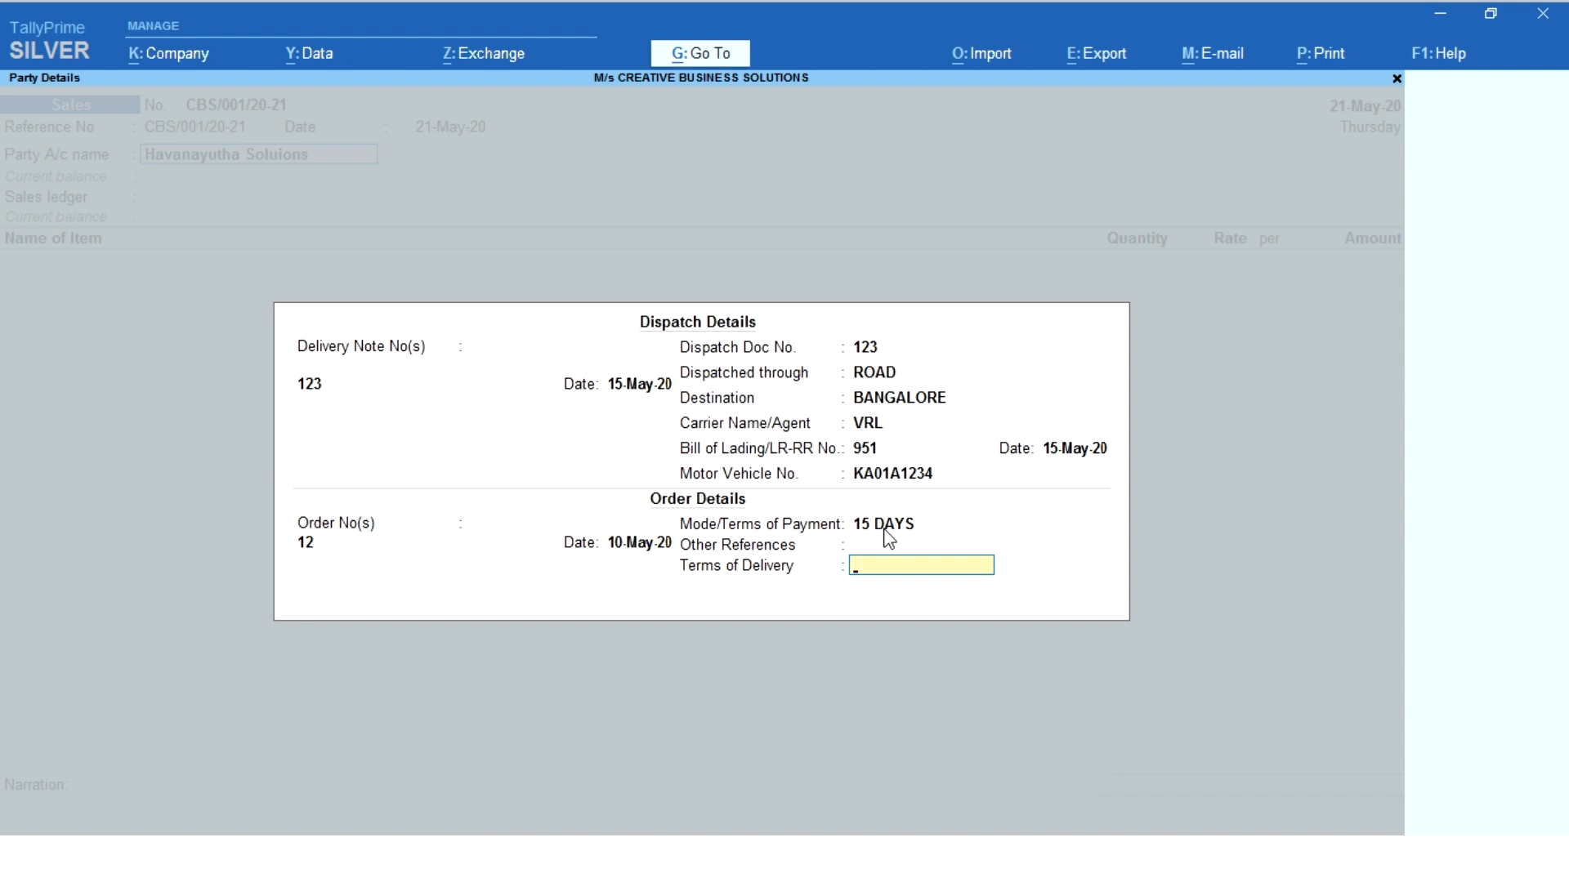
key(Return)
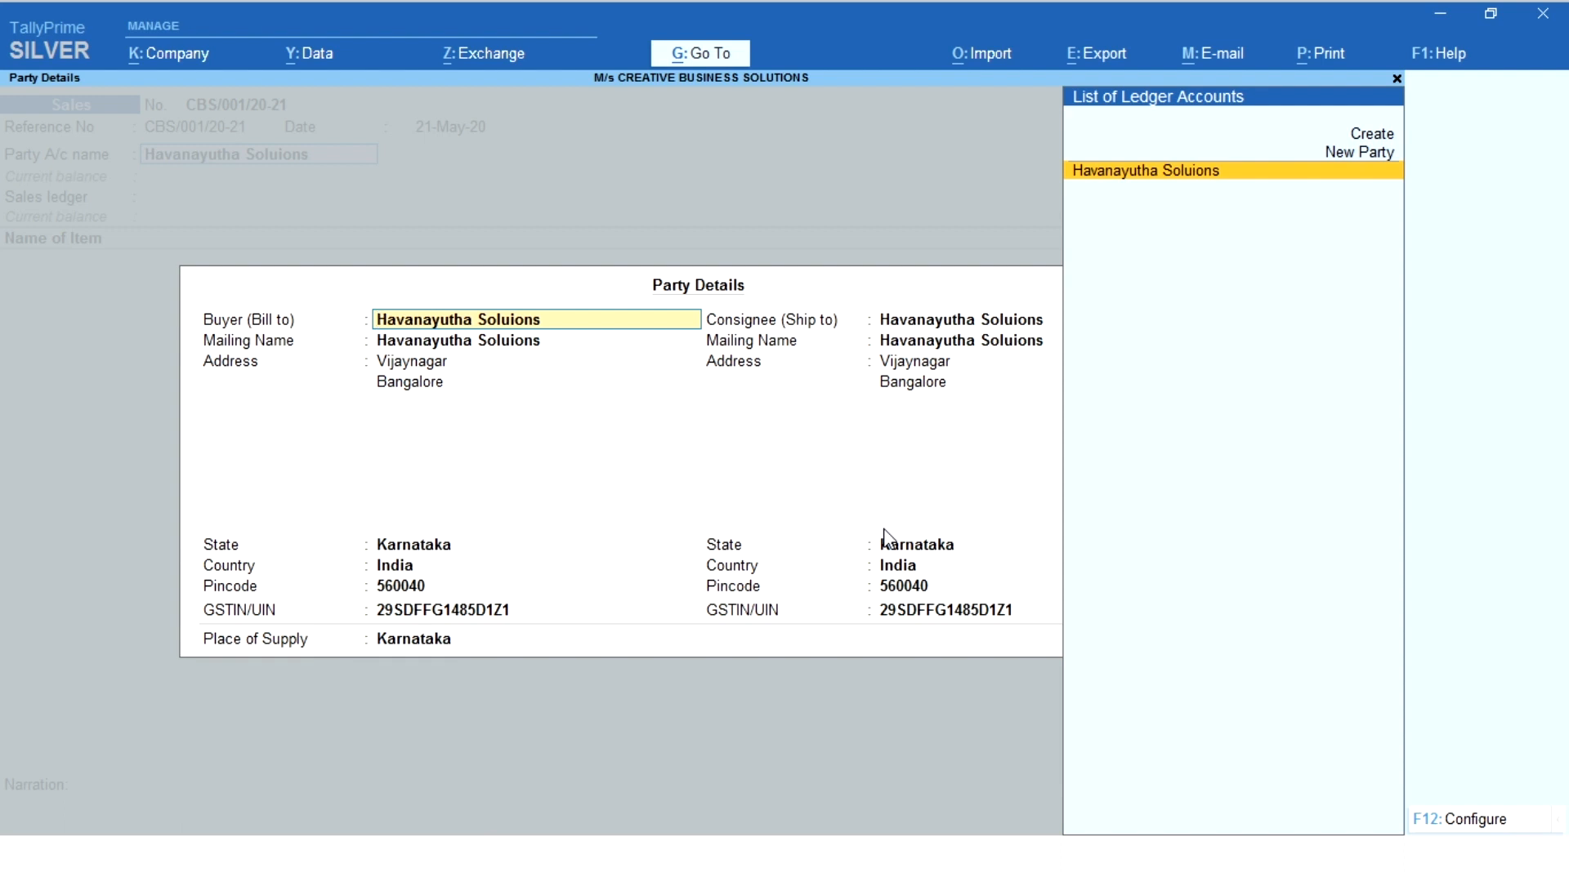
Step: Accept the prefilled buyer details and keep Havanayutha Soluions as the consignee
key(Return)
key(Return)
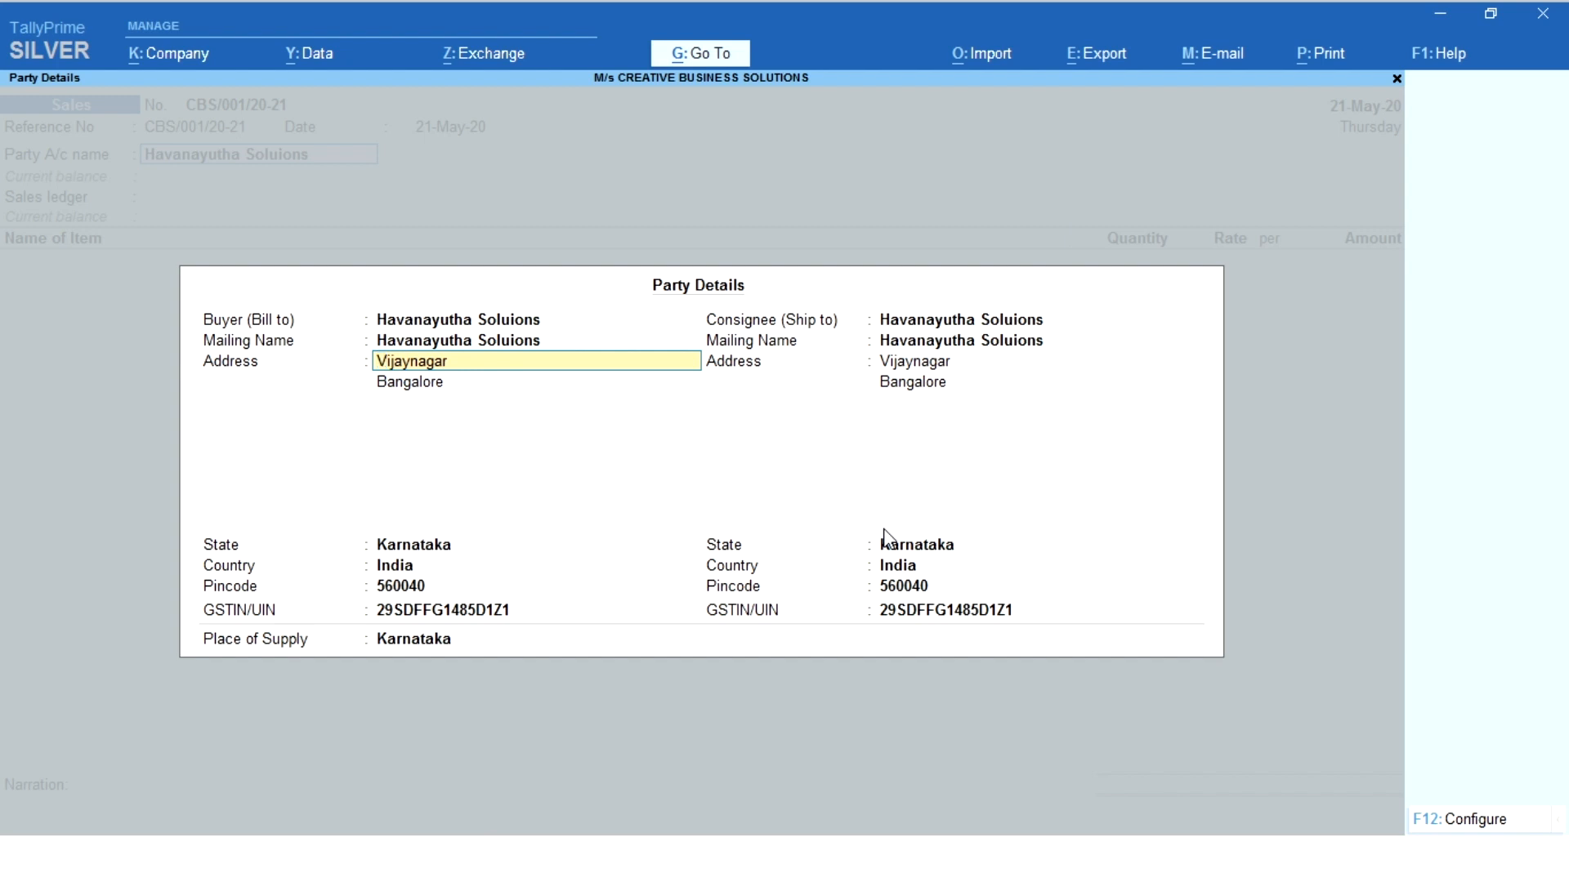
key(Return)
key(Return)
key(Return)
key(Return)
key(Return)
key(Return)
key(Return)
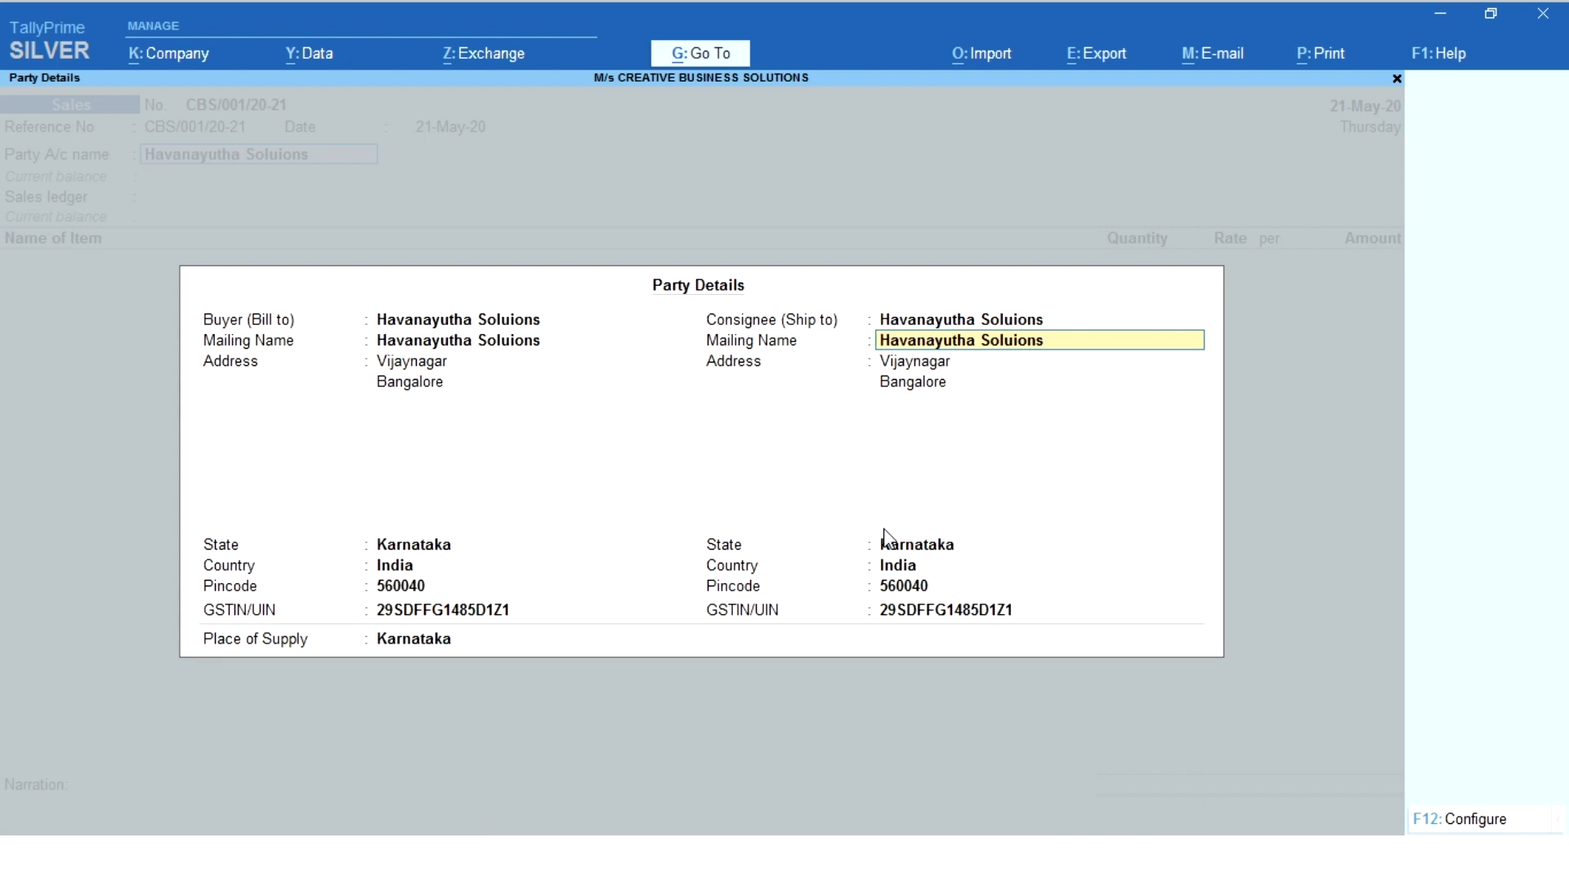
Step: Replace the first line of the consignee's address, keep the other consignee details as prefilled and accept the party details
key(Return)
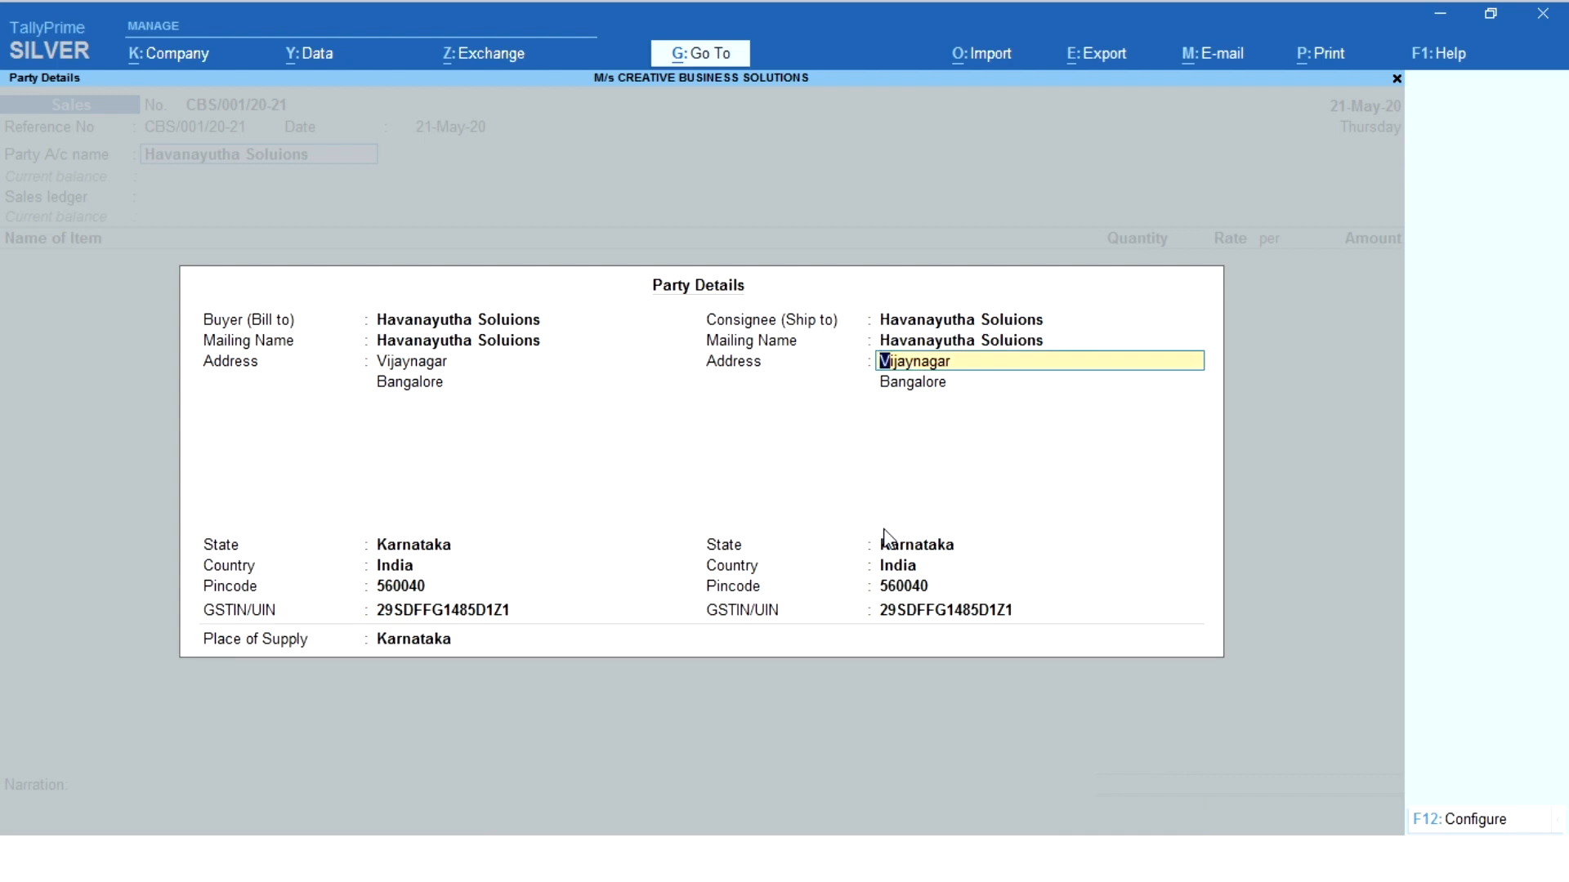
text(J P NAGAR)
key(Return)
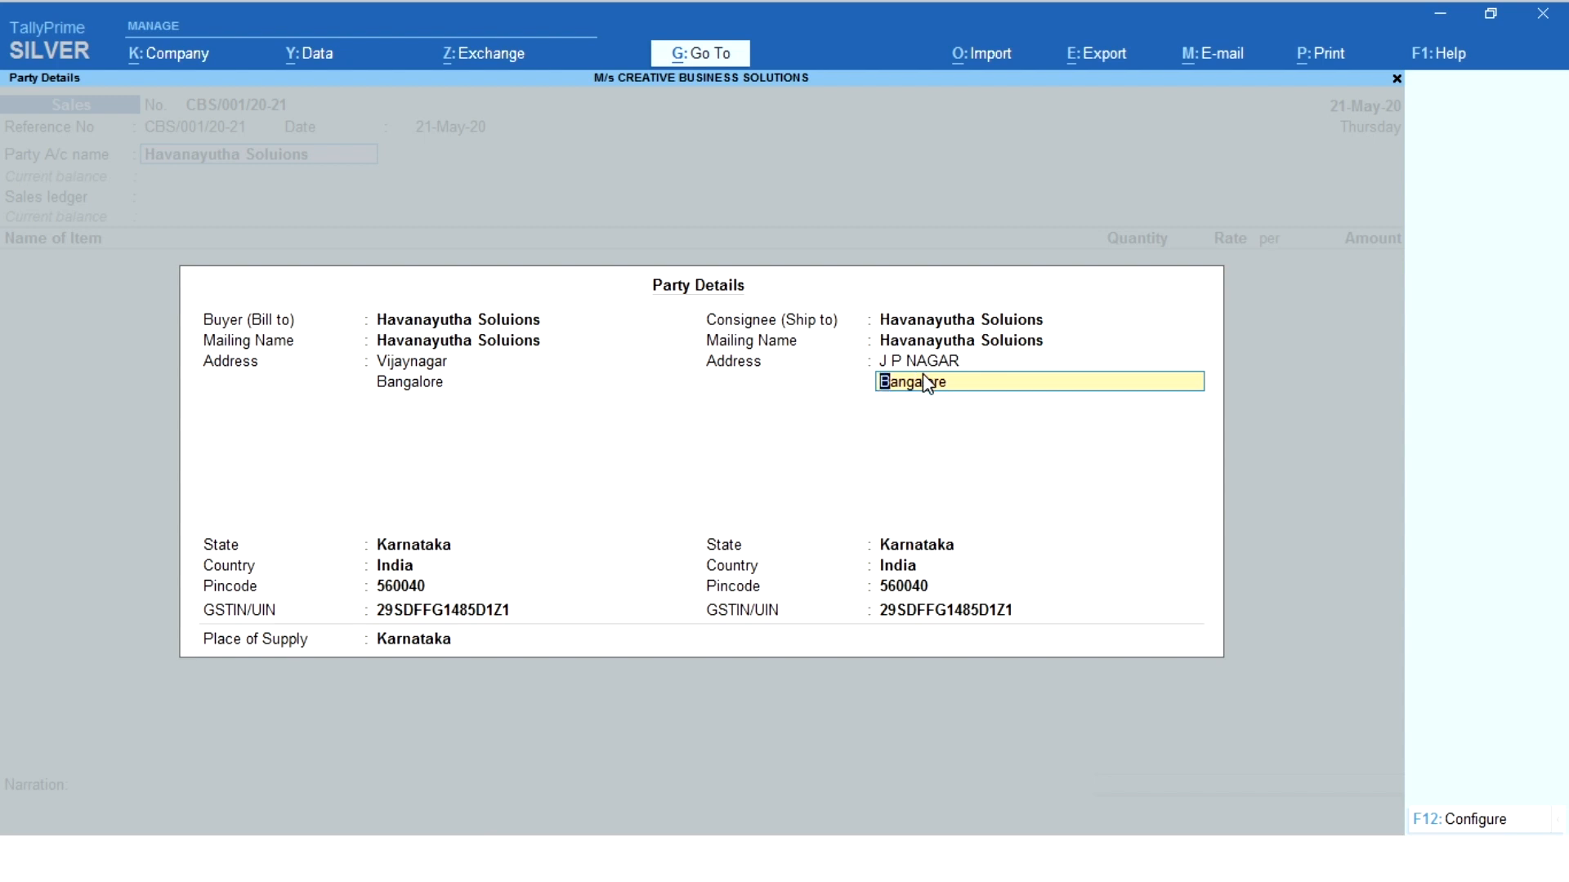
key(Return)
key(Return)
key(Return)
key(Return)
key(Return)
key(Return)
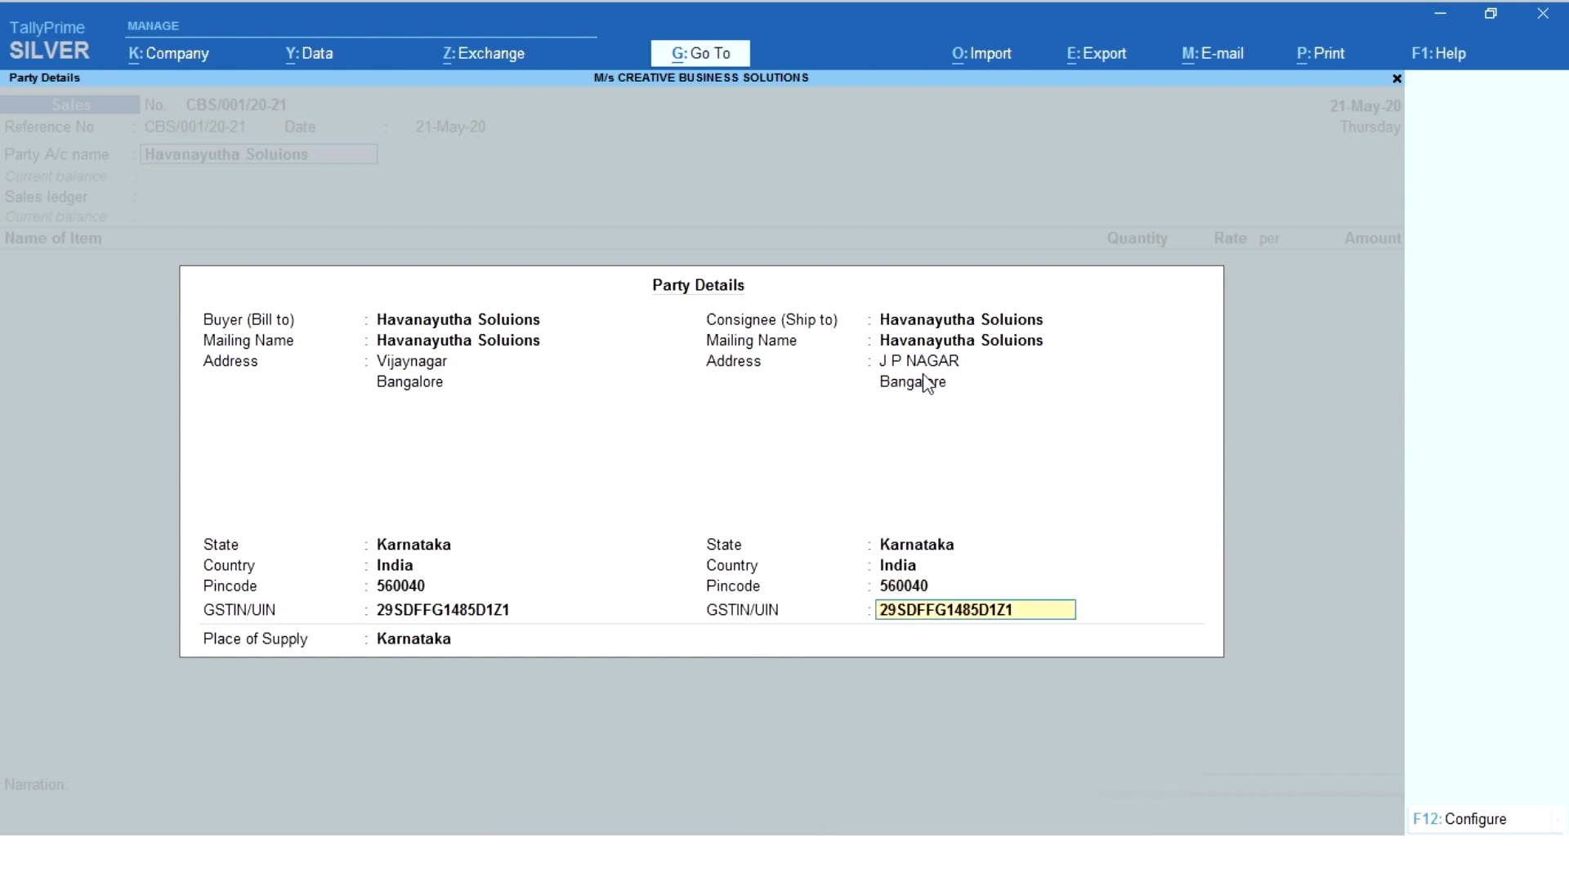
key(Return)
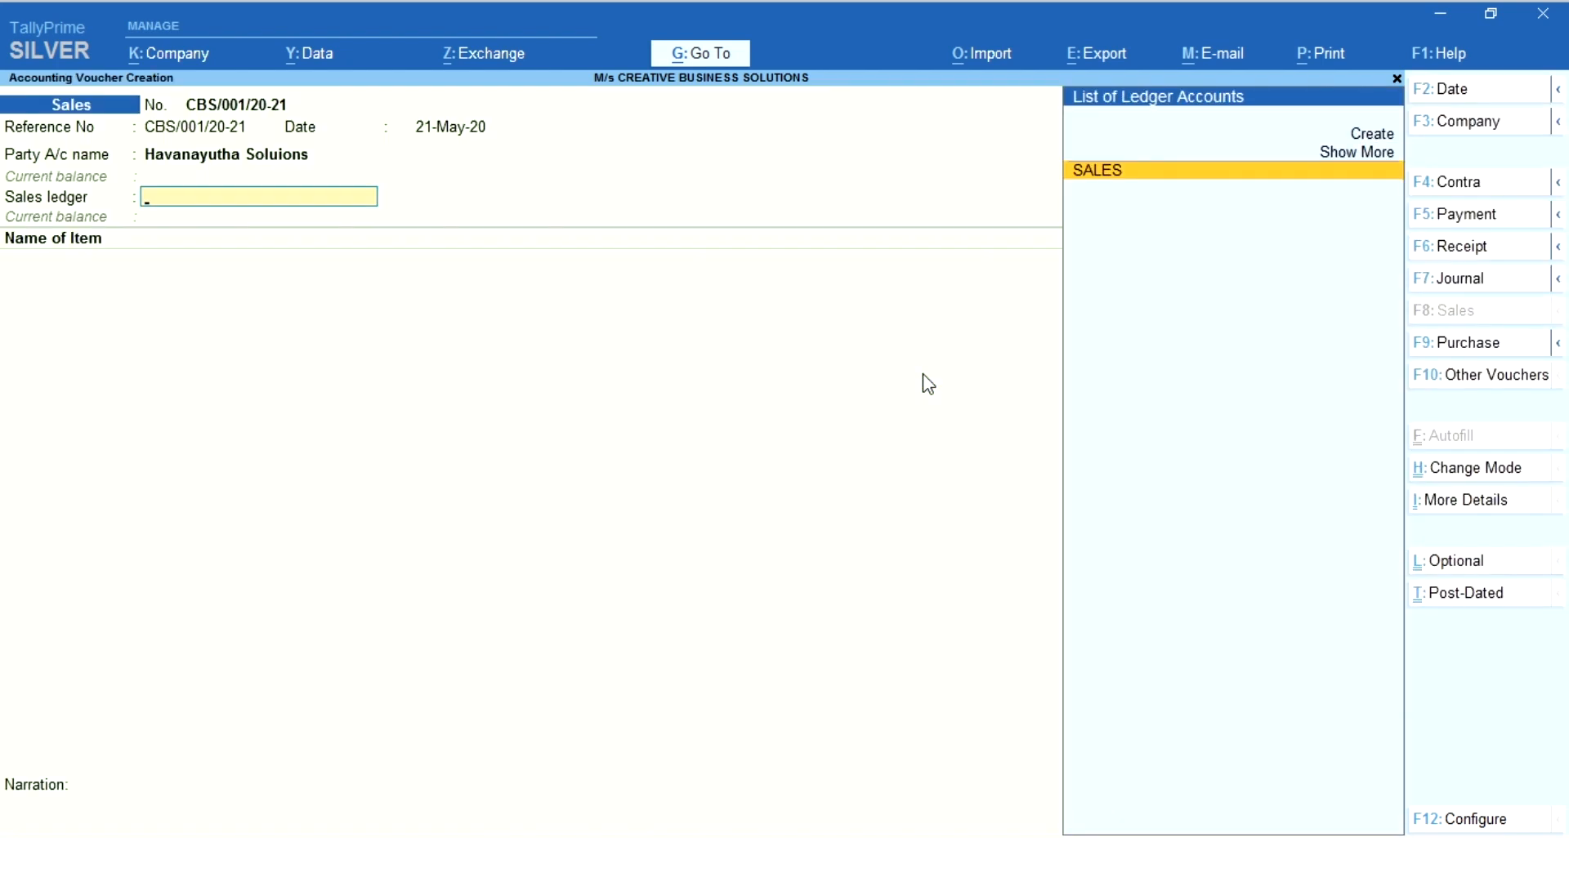
Step: Choose the SALES ledger and add the item Computer with quantity 1 nos at a rate of 35,000
key(Return)
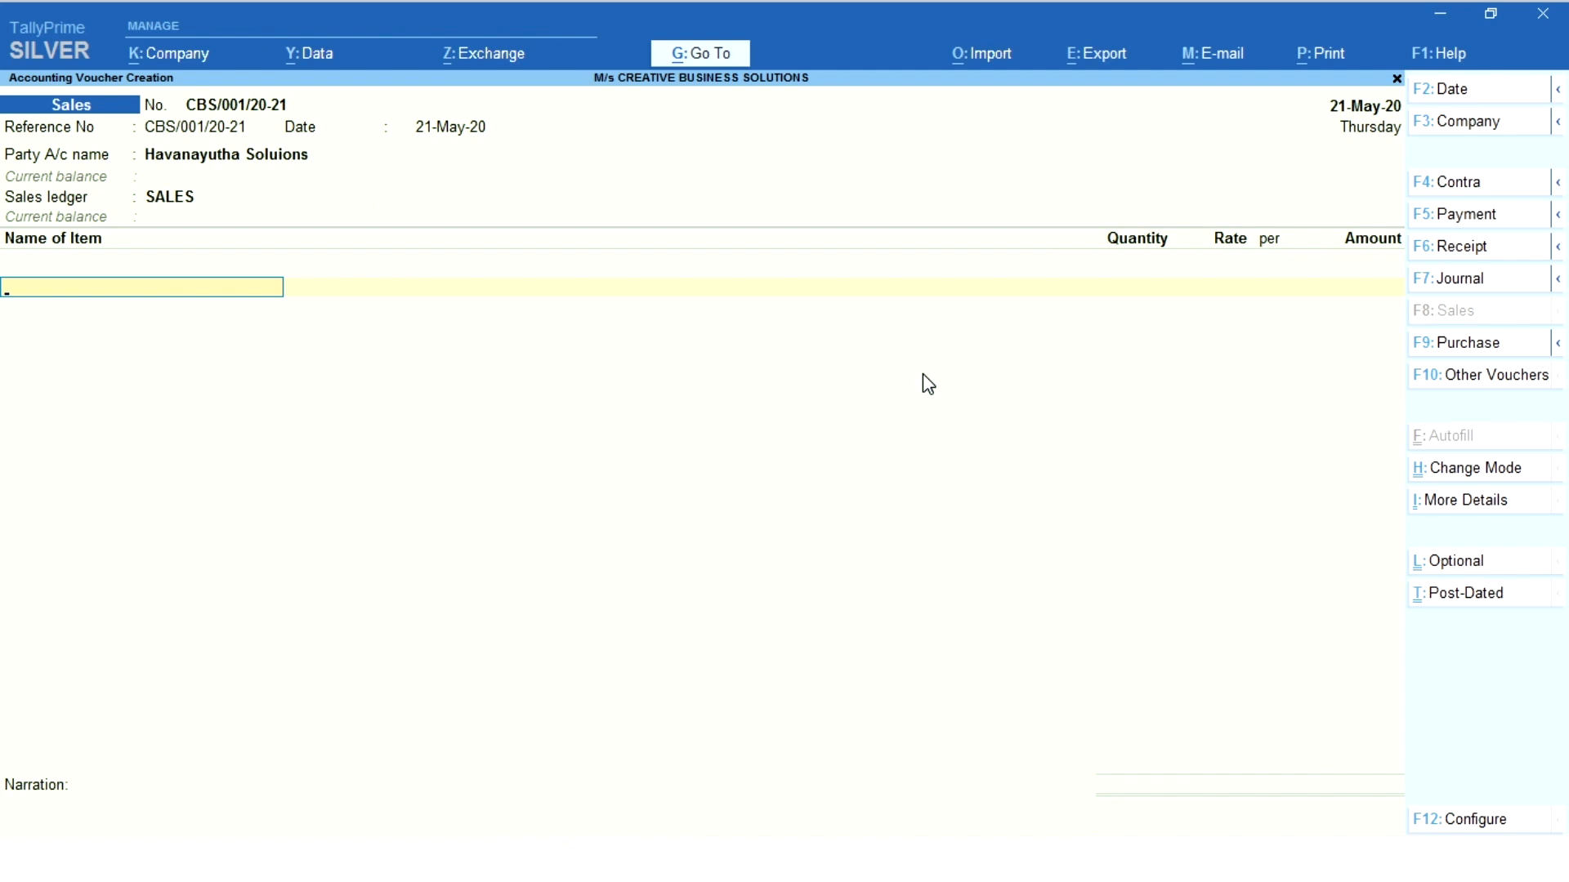
key(Return)
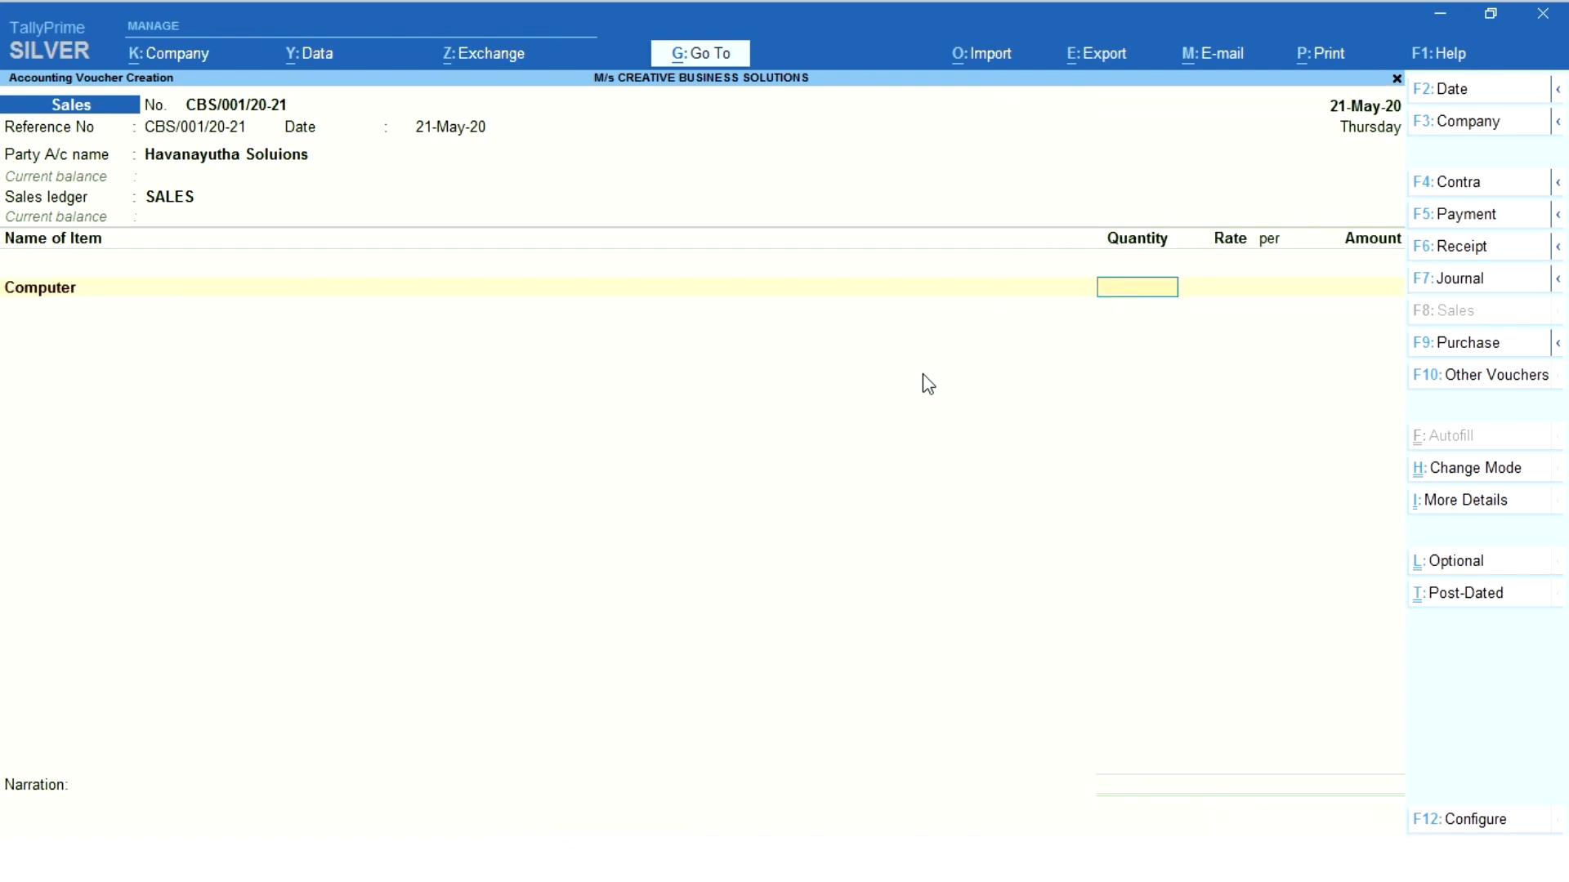
text(1)
key(Return)
text(35000)
key(Return)
key(Return)
key(Return)
key(Return)
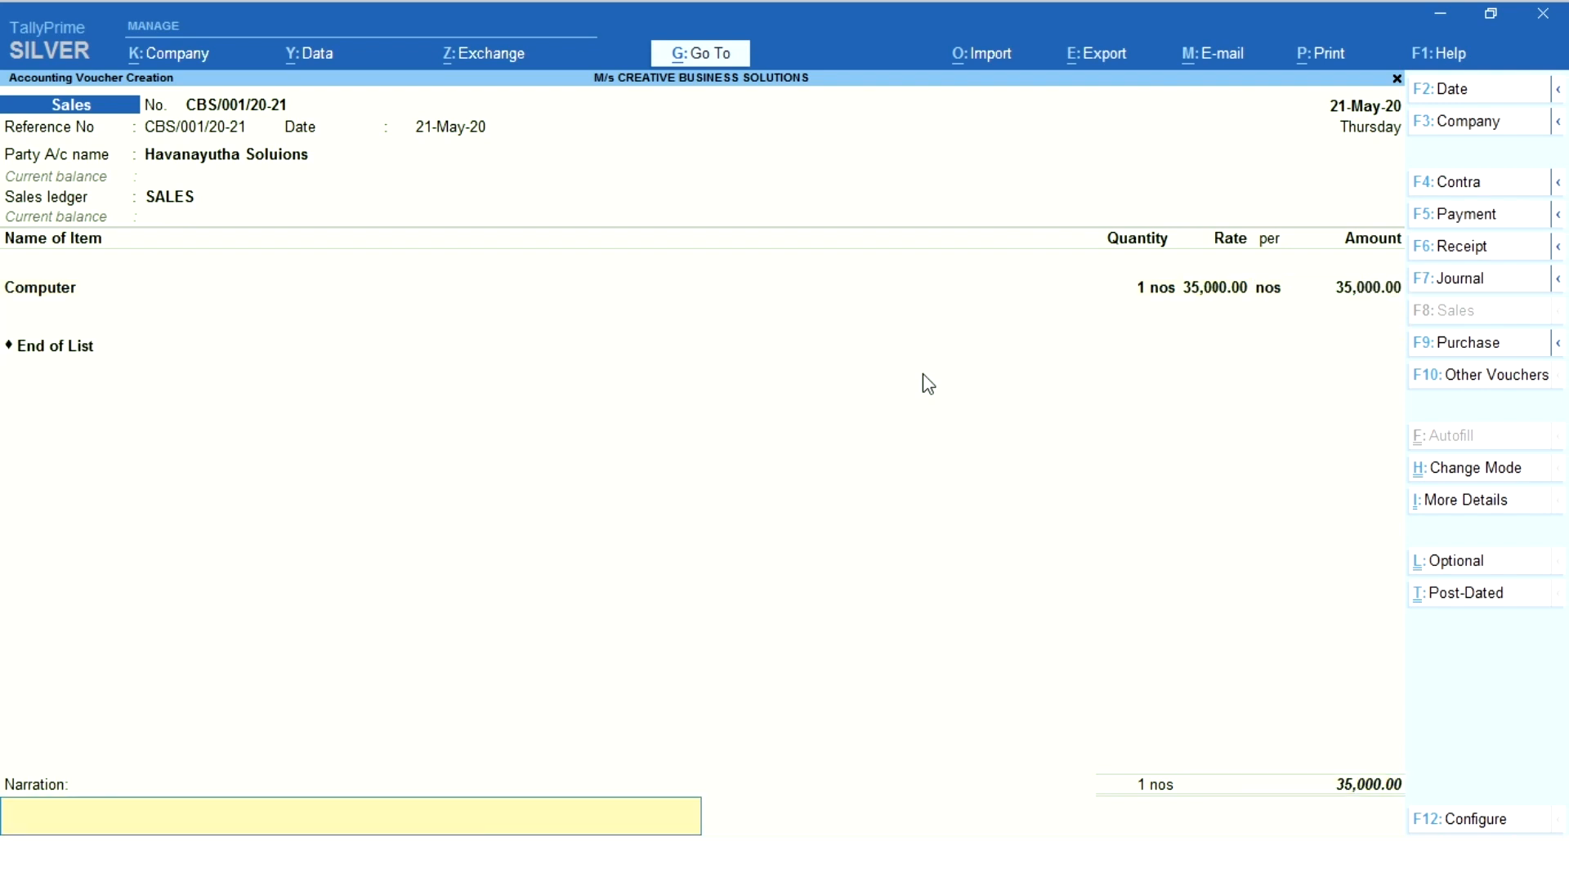
Step: Leave the narration blank and save the sales voucher
key(Return)
key(Return)
key(Return)
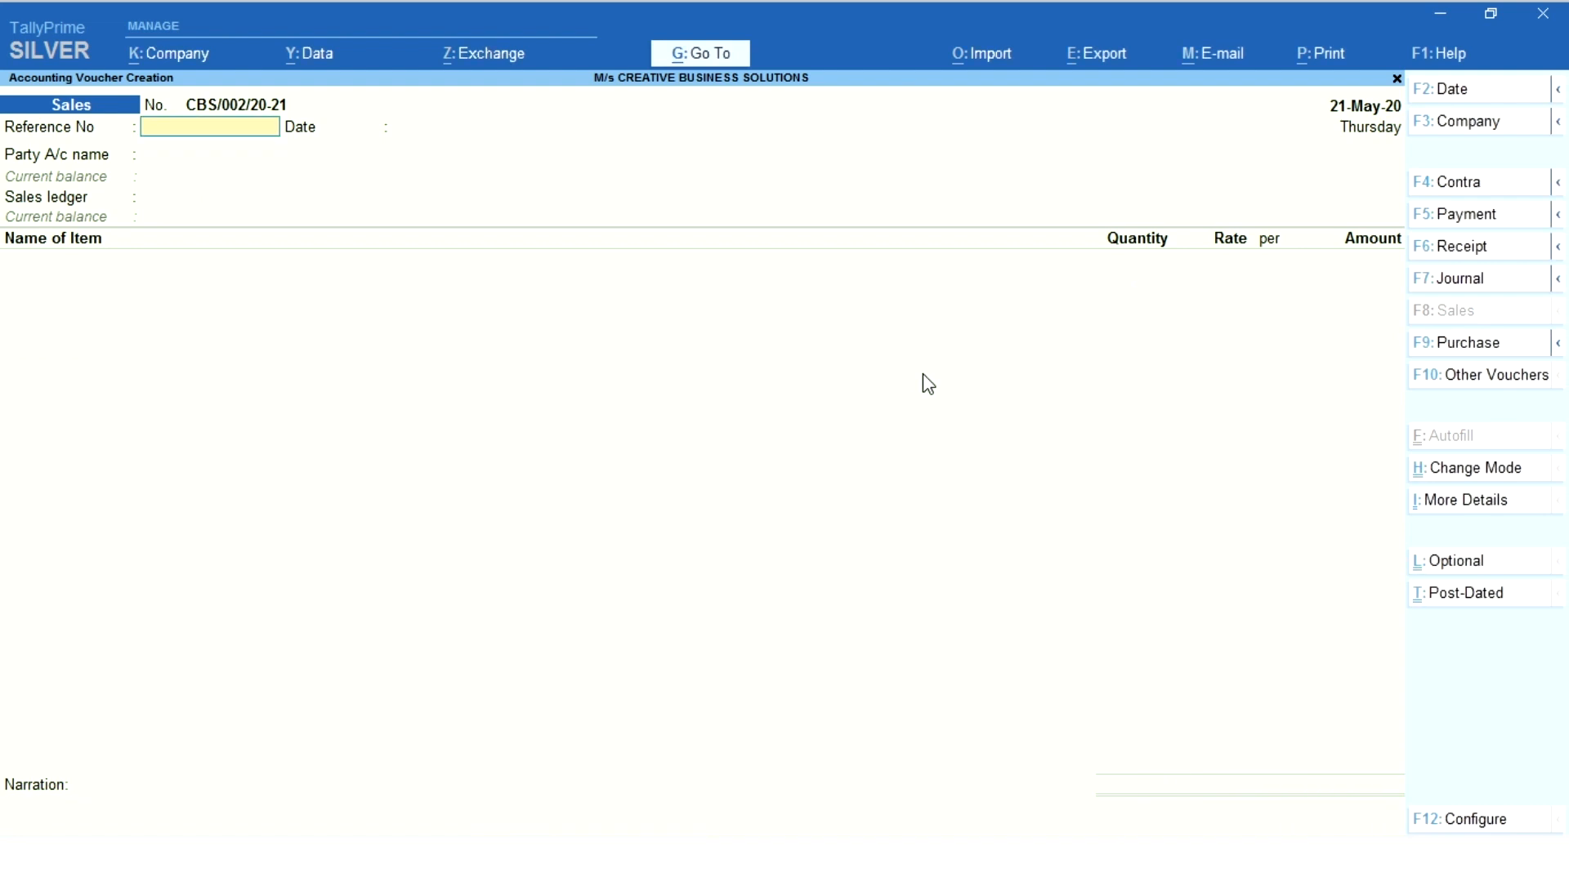
Step: Reopen the saved sales voucher CBS/001/20-21 and preview its tax invoice for printing
key(Page_Up)
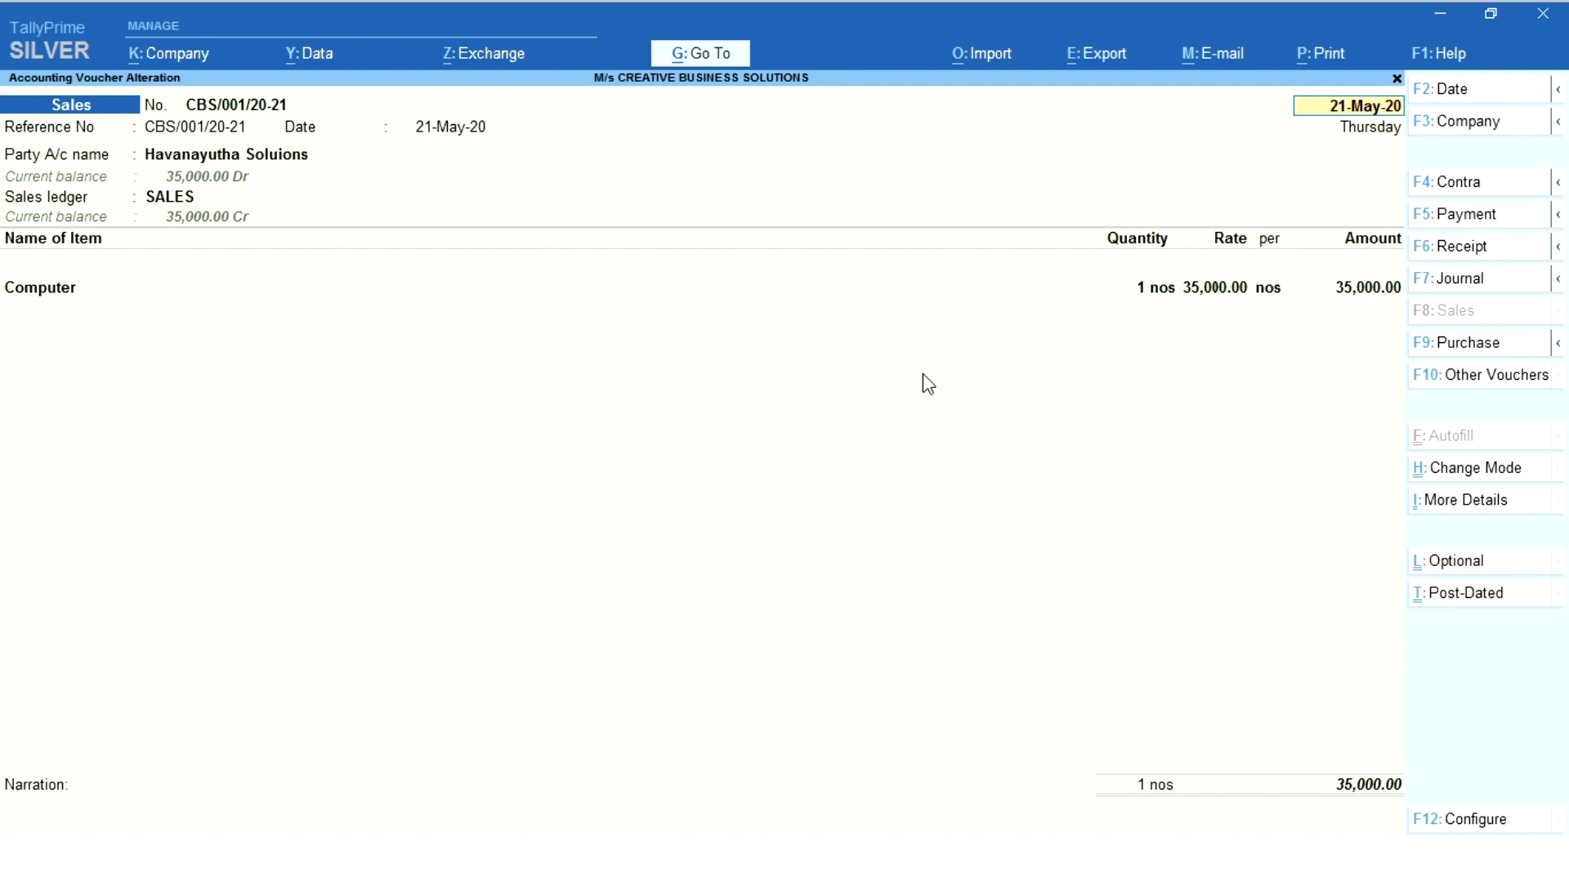
key(alt+p)
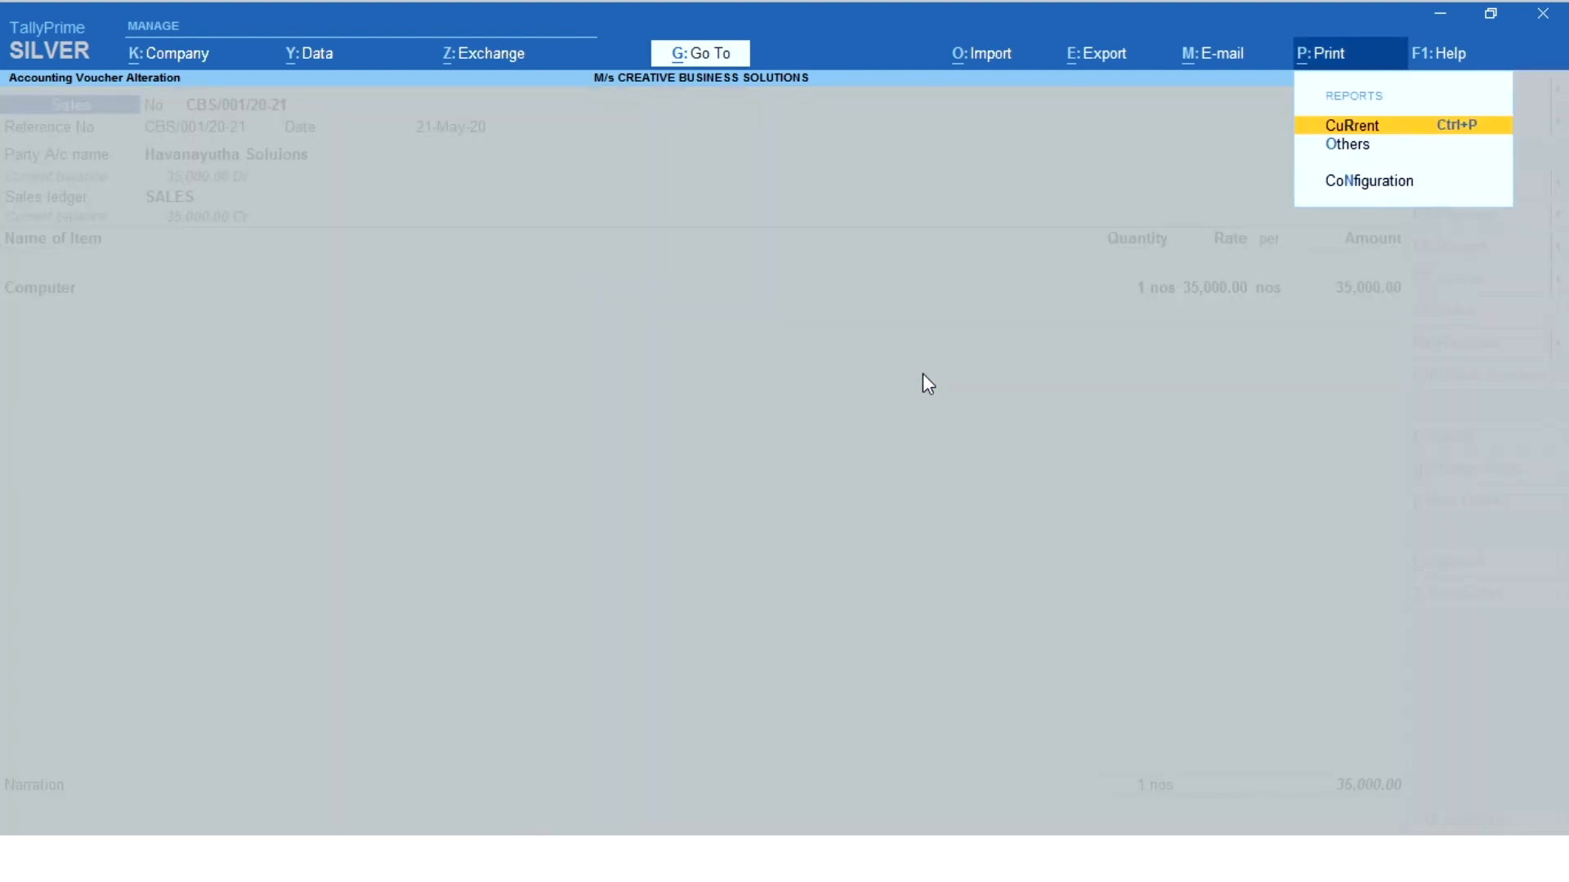
key(Return)
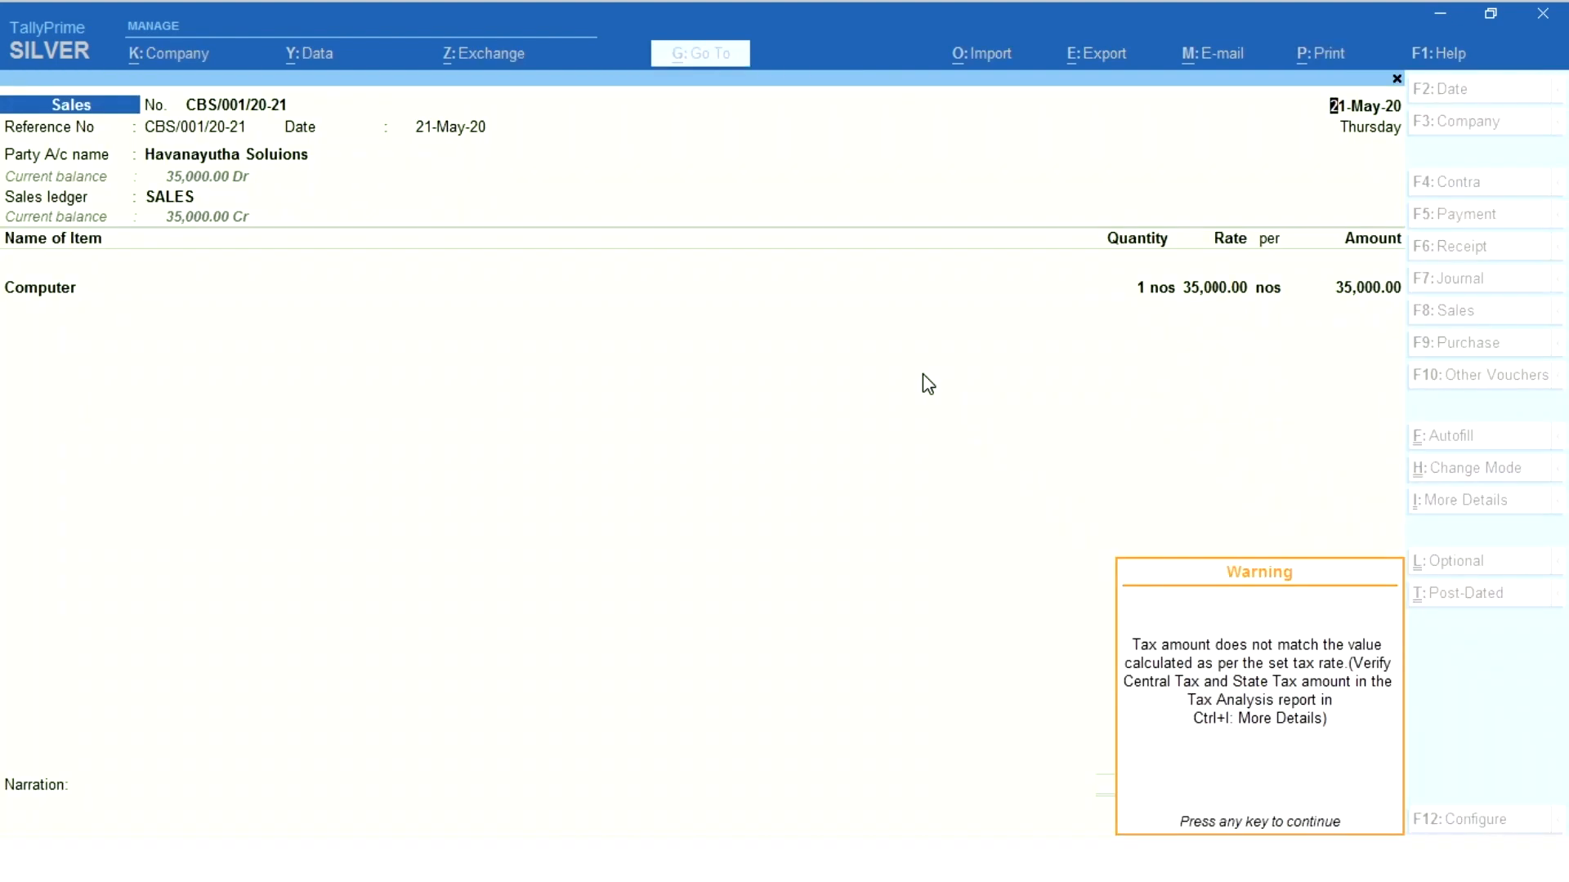
key(Return)
key(Left)
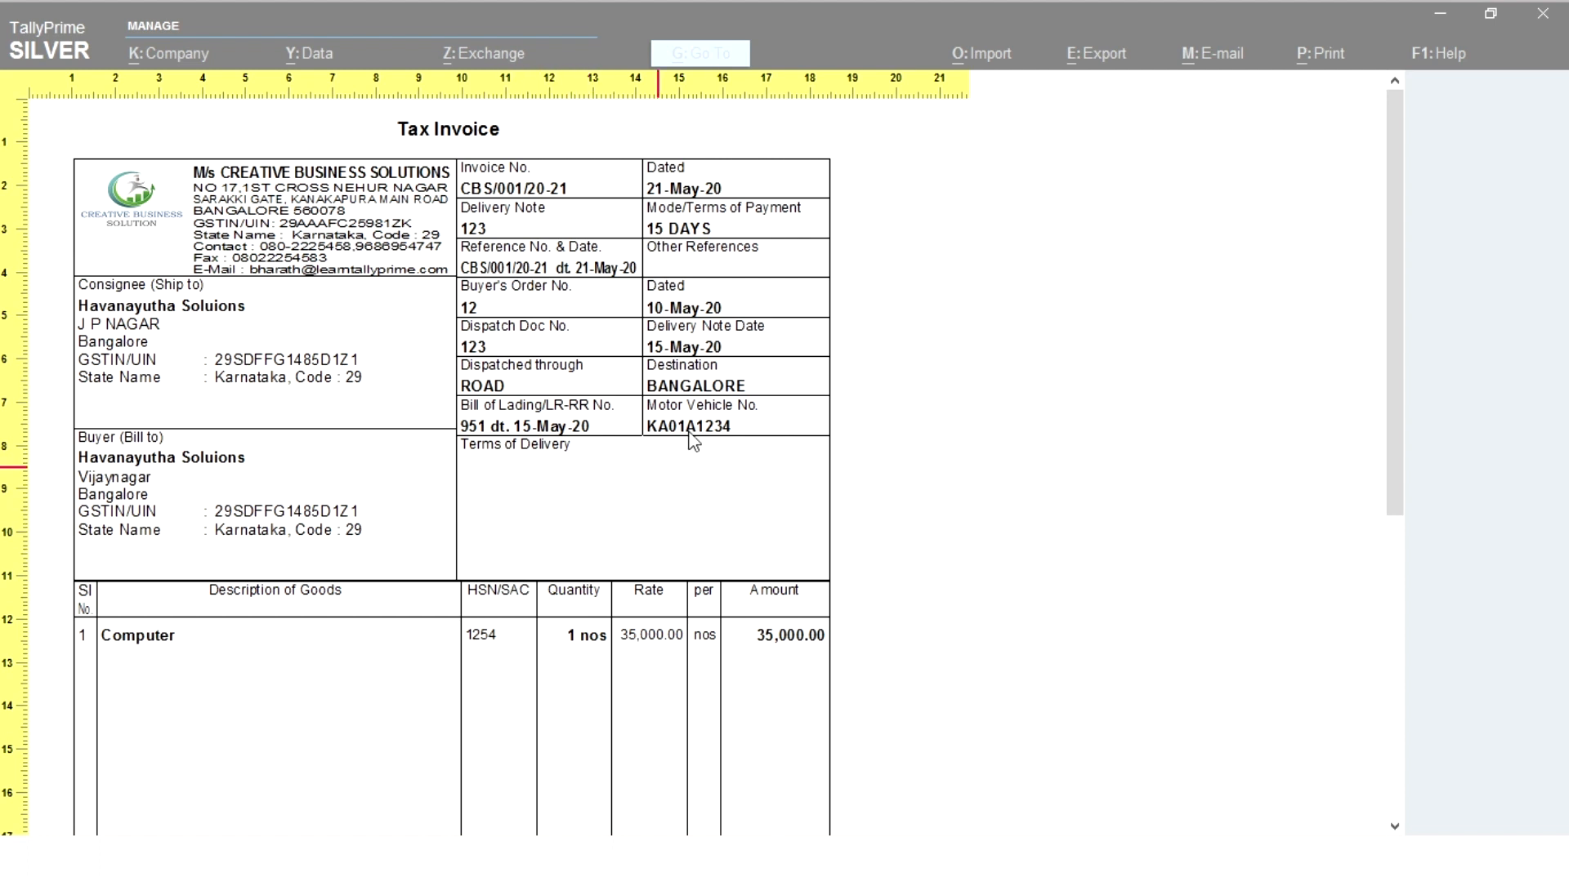
Step: Review the invoice preview down to the declaration and signatory area, and return to the voucher
scroll(629, 533, down, 2)
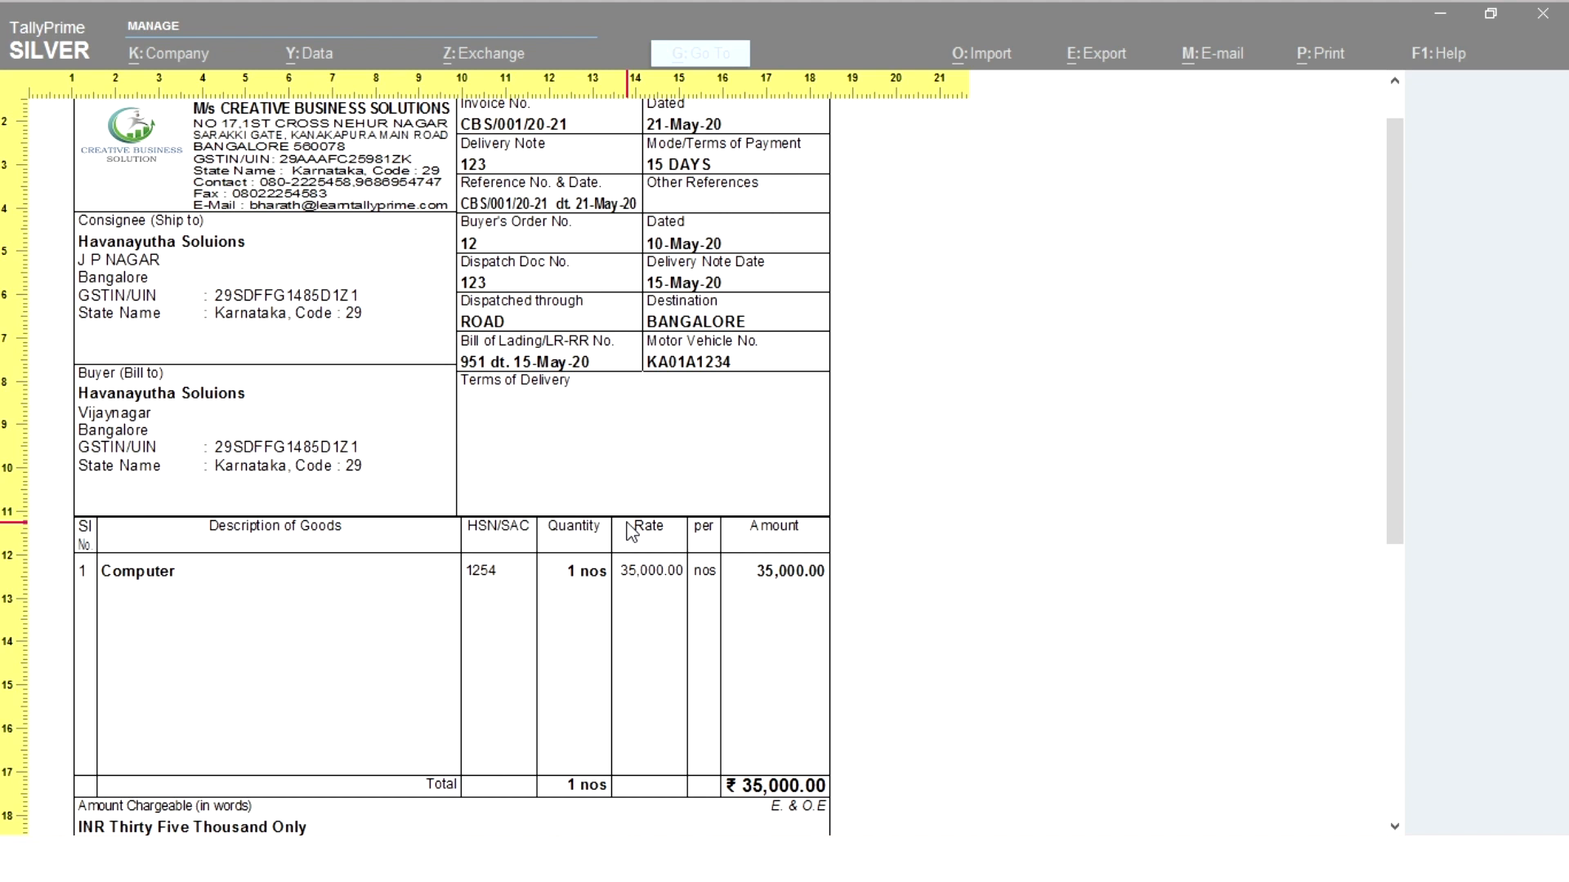
scroll(632, 533, down, 10)
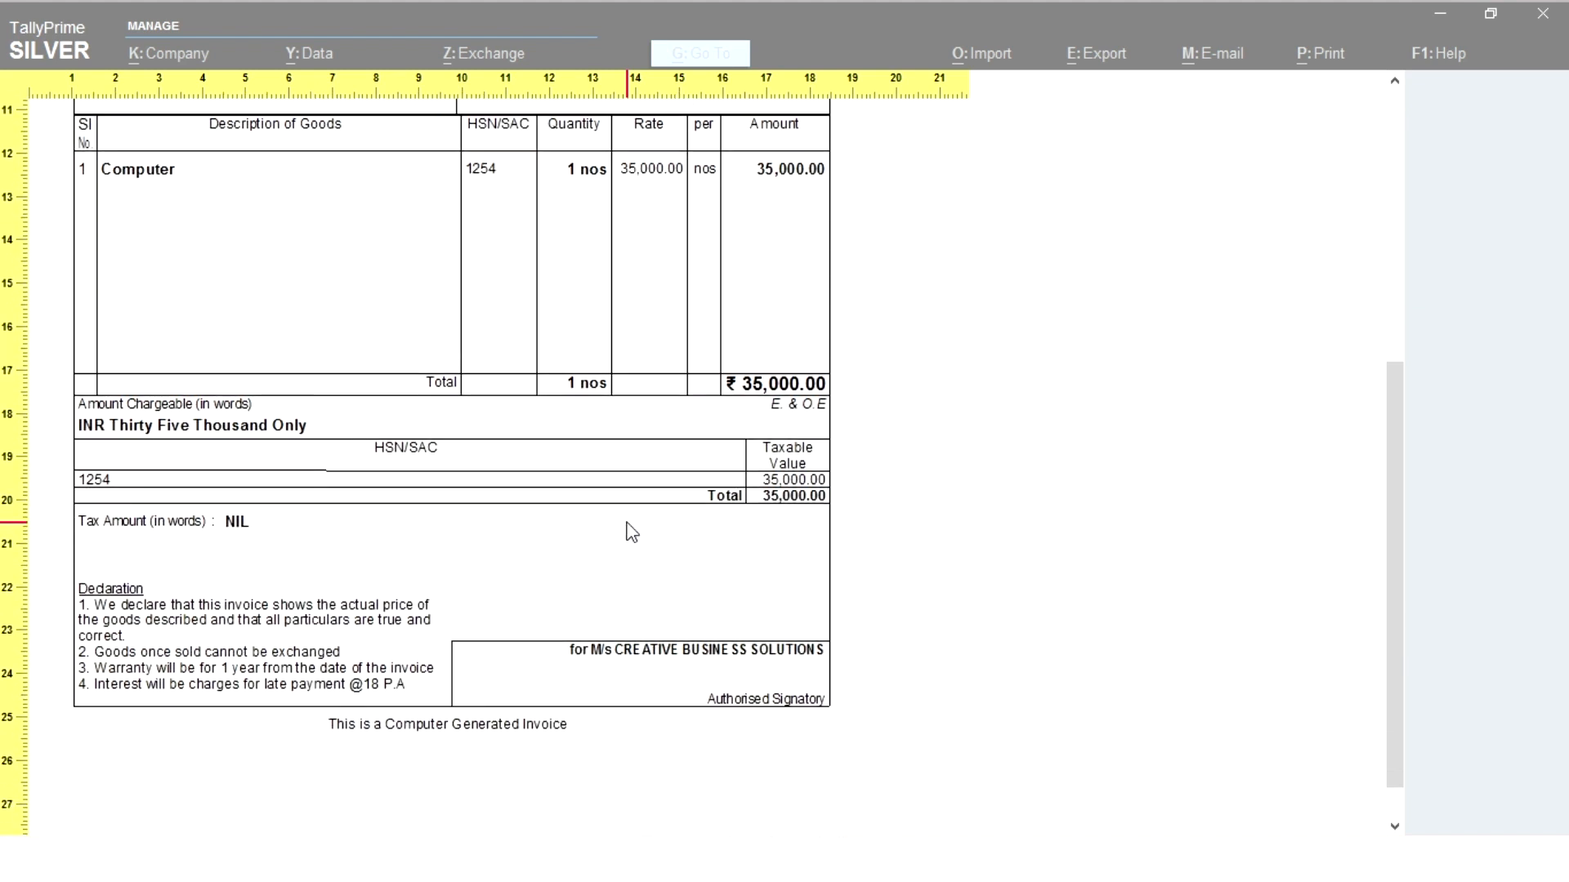
scroll(627, 523, down, 1)
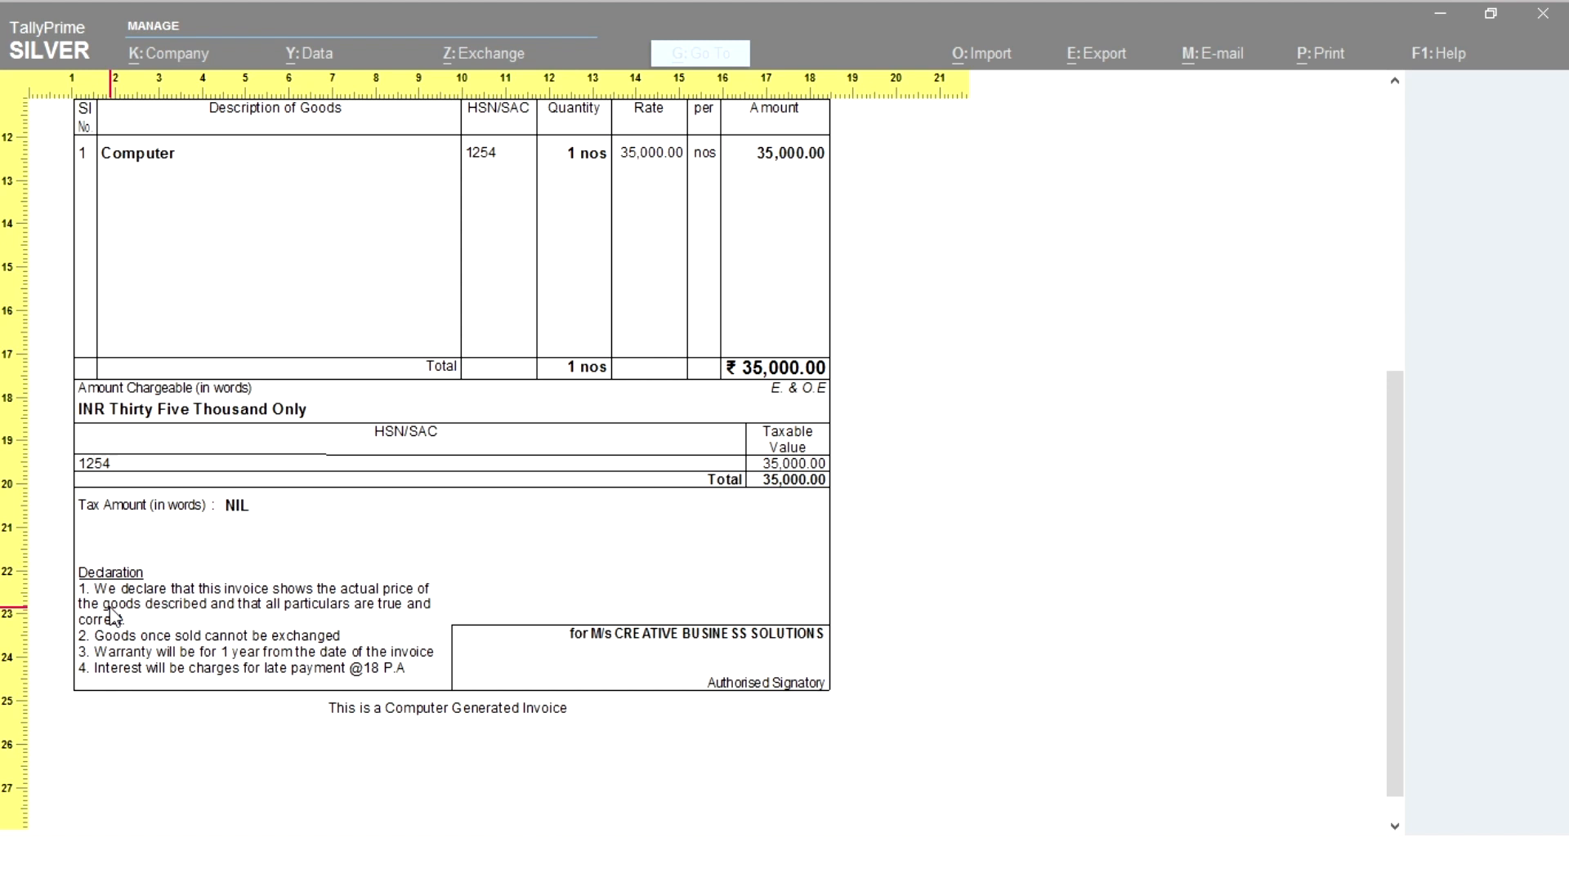
click(663, 599)
key(Escape)
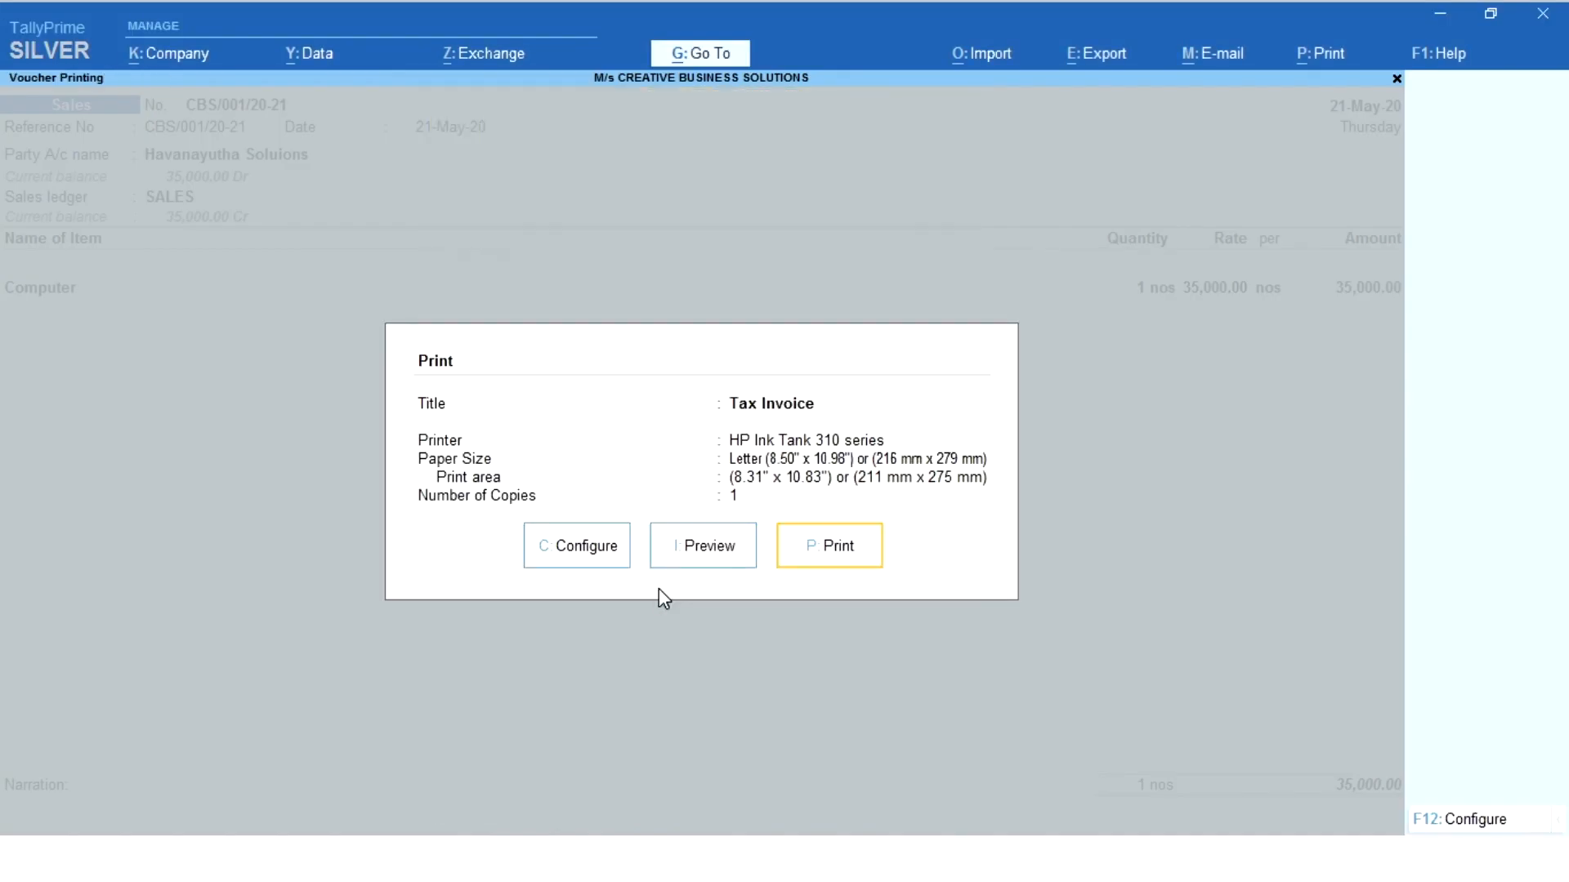
key(Escape)
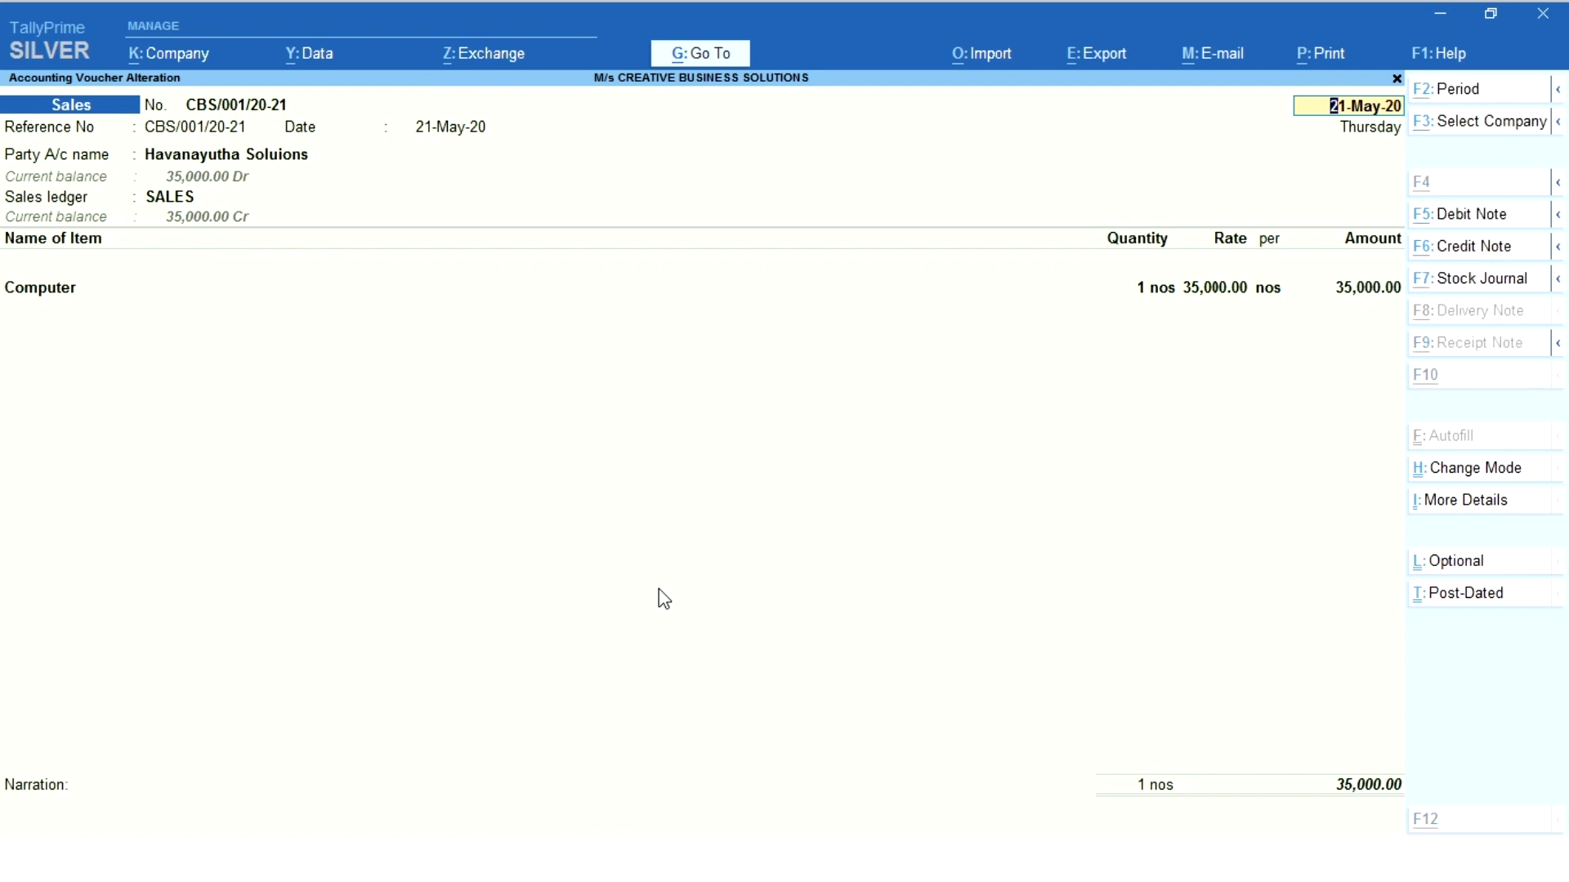
Step: Open the print configuration for the current sales voucher
key(alt+p)
key(Return)
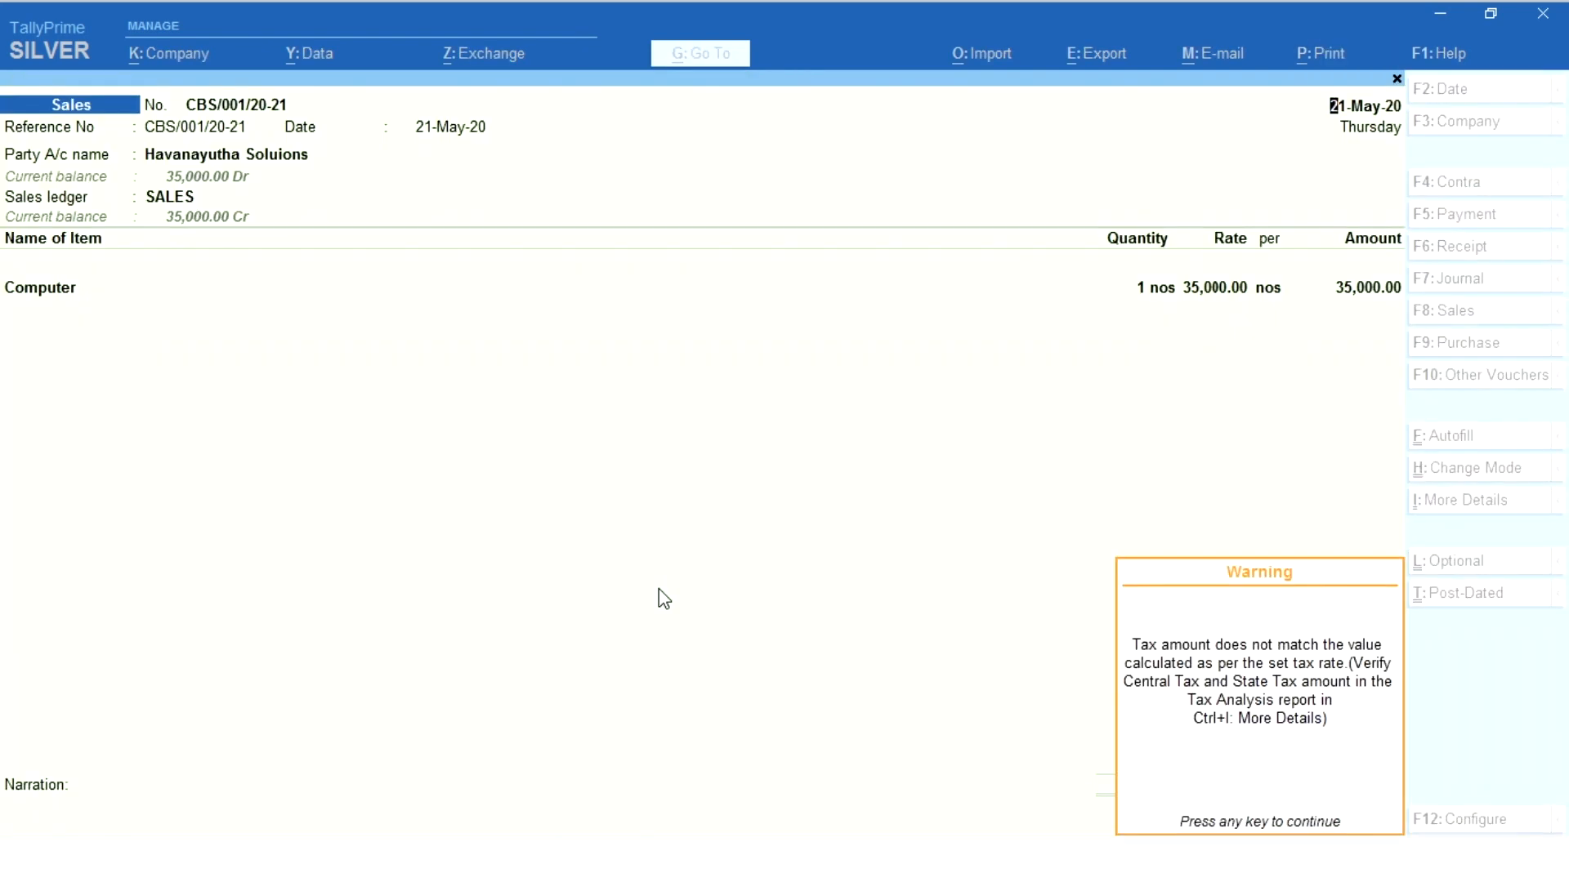
key(Return)
key(Left)
key(Left)
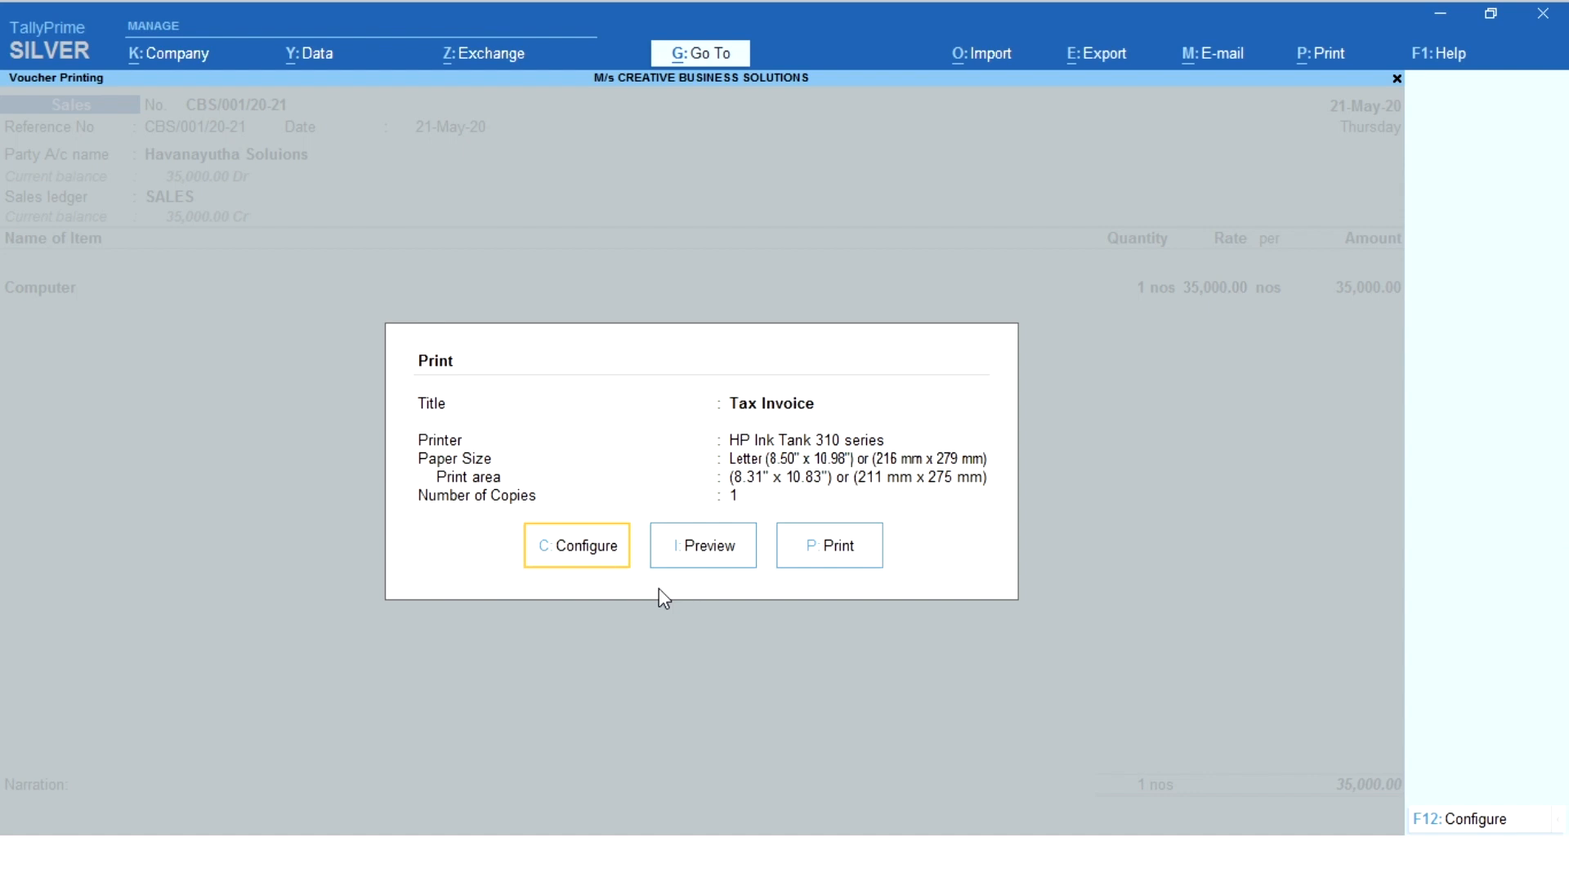
key(Return)
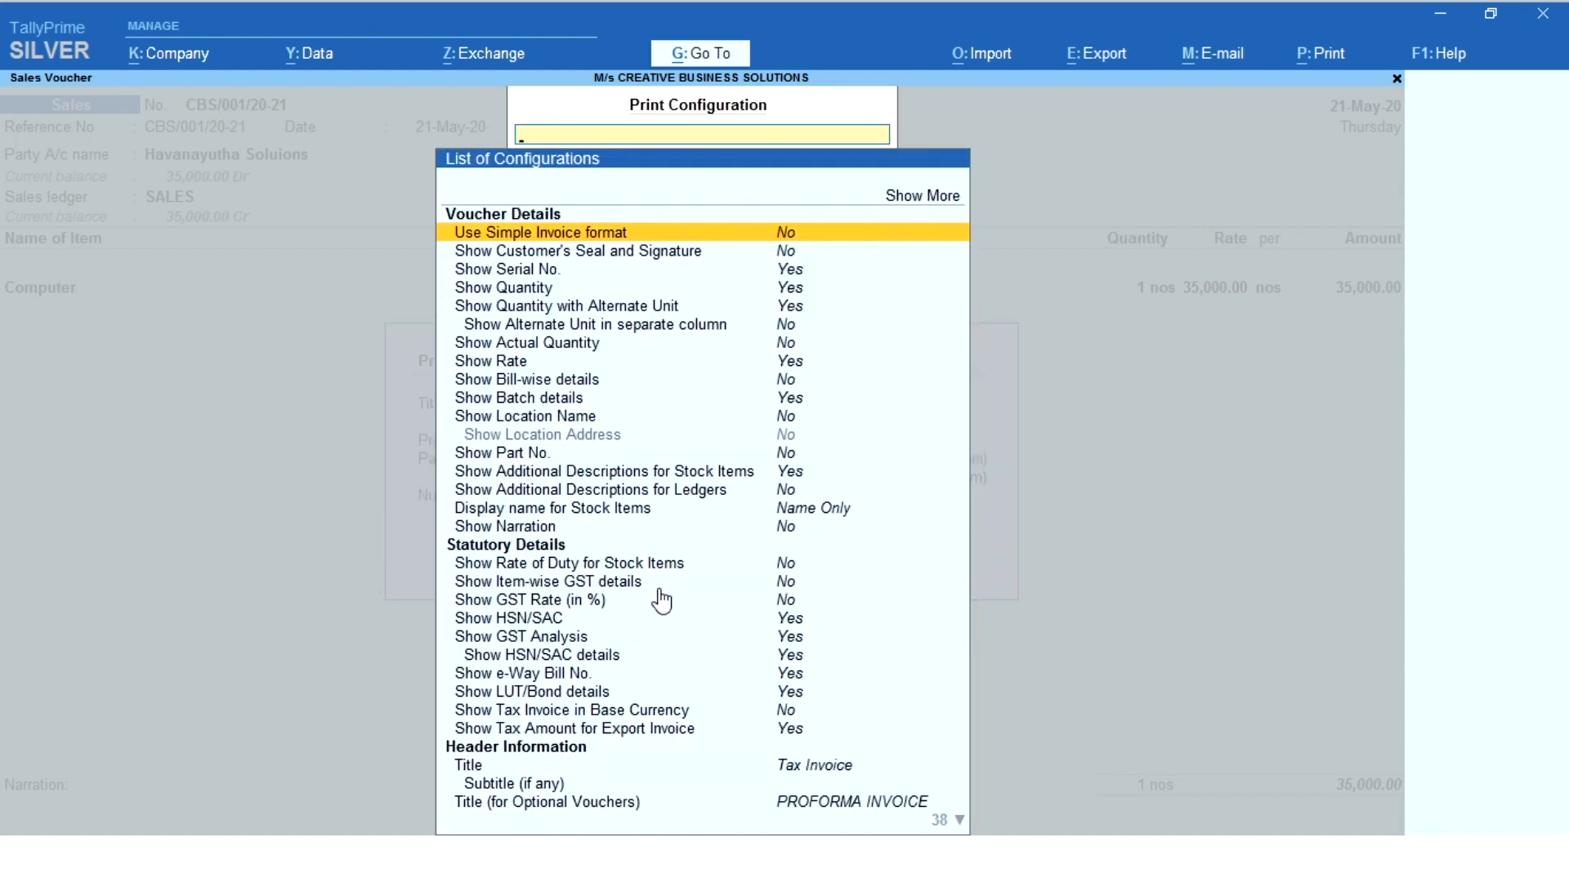
Step: Set the bank name under the company's bank details to CANARA BANK in the print configuration
key(Down)
key(Down)
key(Down)
key(Down)
key(Down)
key(Down)
key(Down)
key(Down)
key(Down)
key(Down)
key(Down)
key(Down)
key(Down)
key(Down)
key(Down)
key(Down)
key(Down)
key(Down)
key(Down)
key(Down)
key(Down)
key(Down)
key(Down)
key(Down)
key(Up)
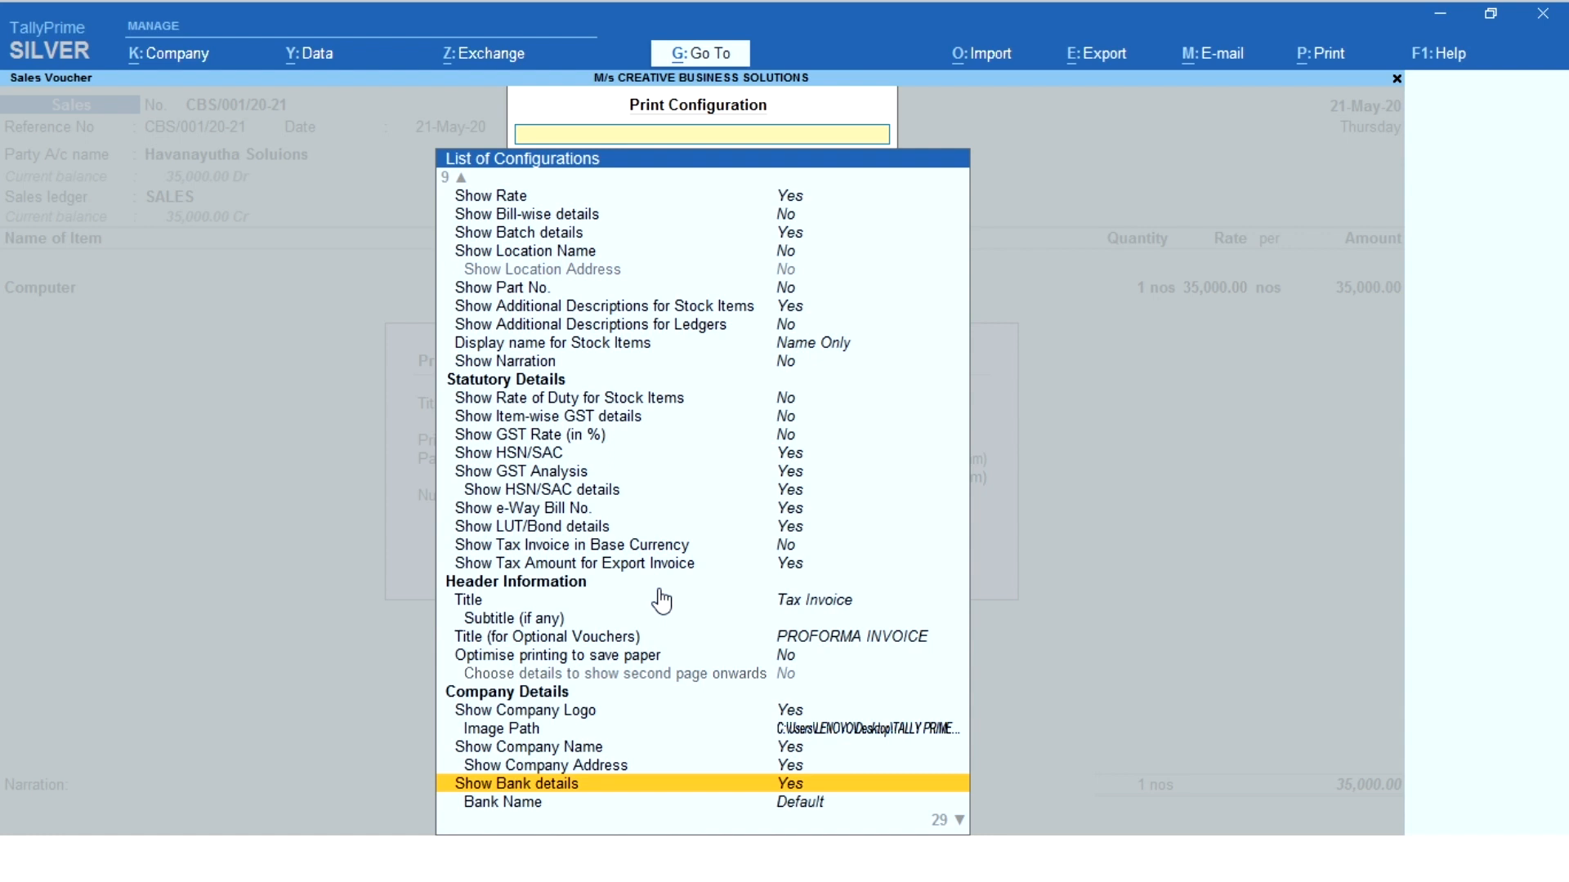
key(Down)
key(Return)
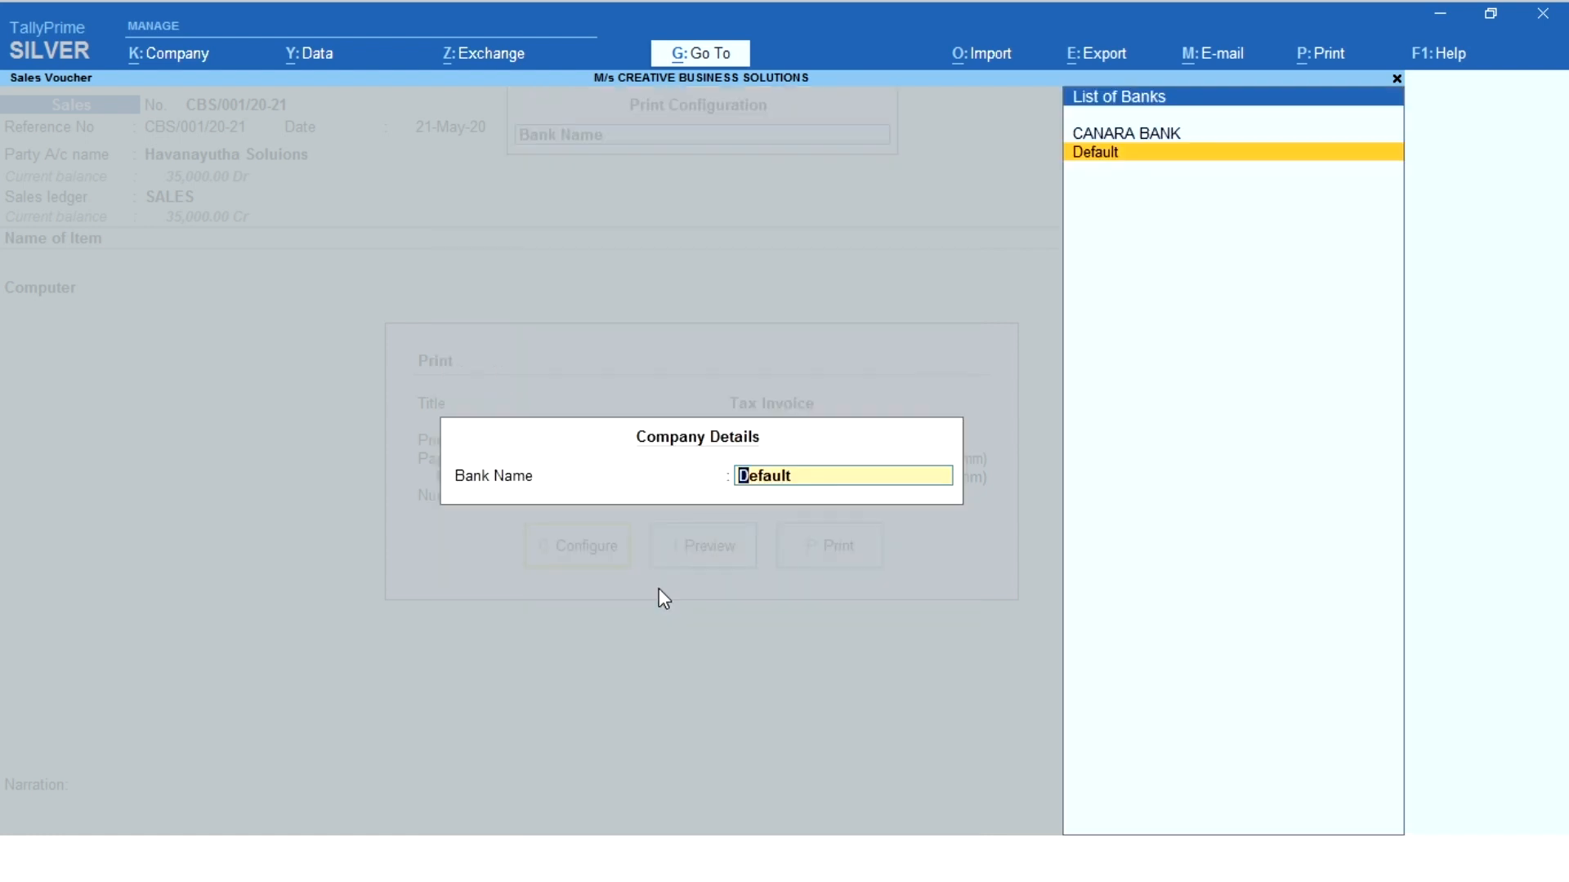
key(Up)
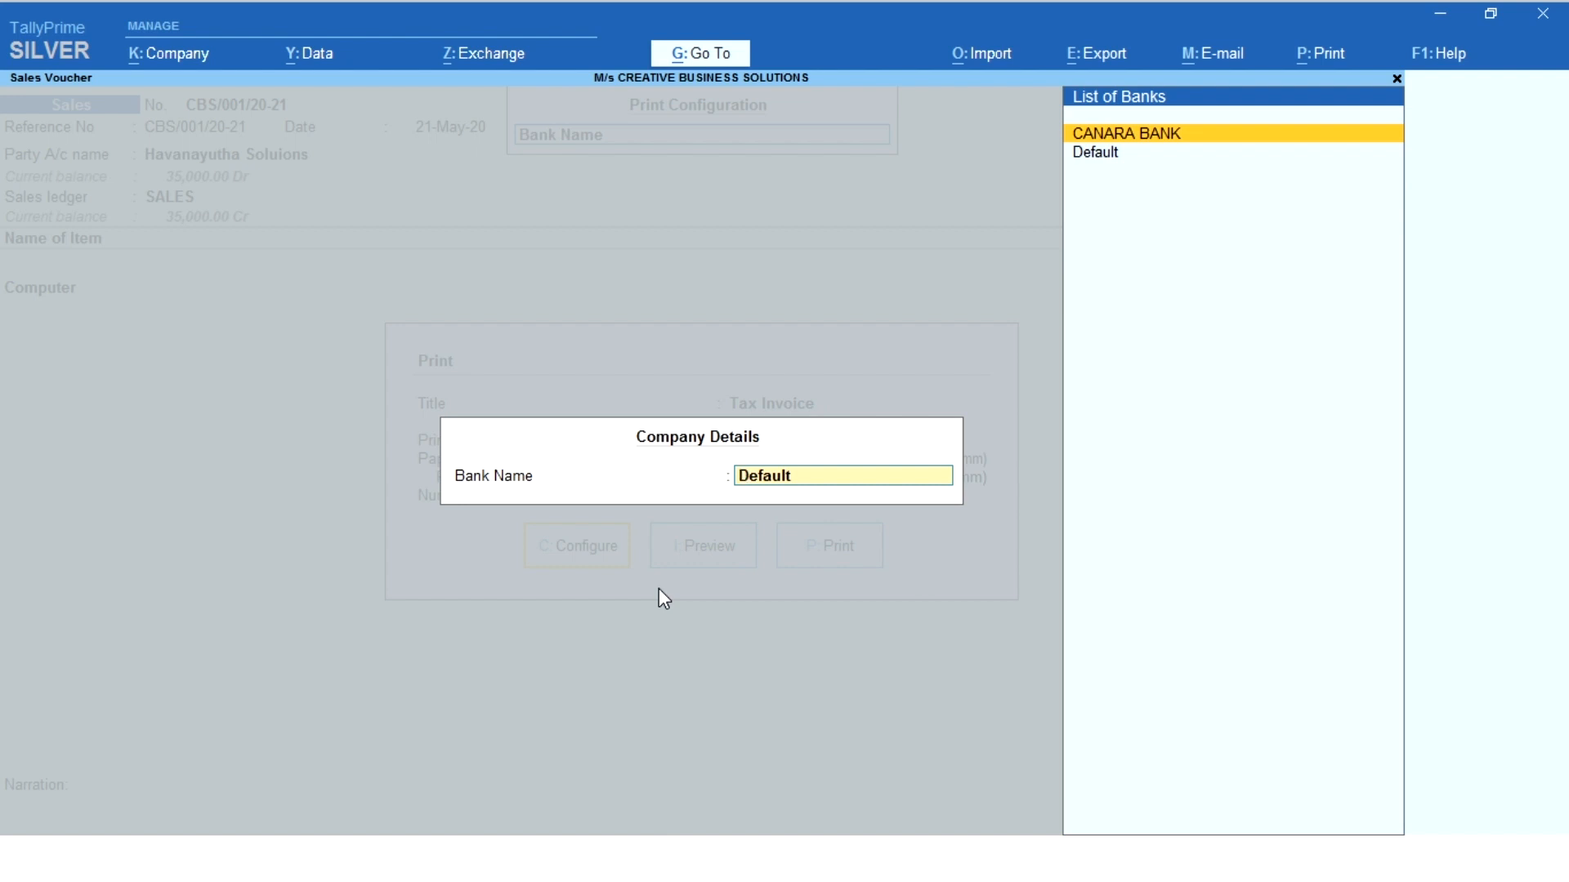
key(Return)
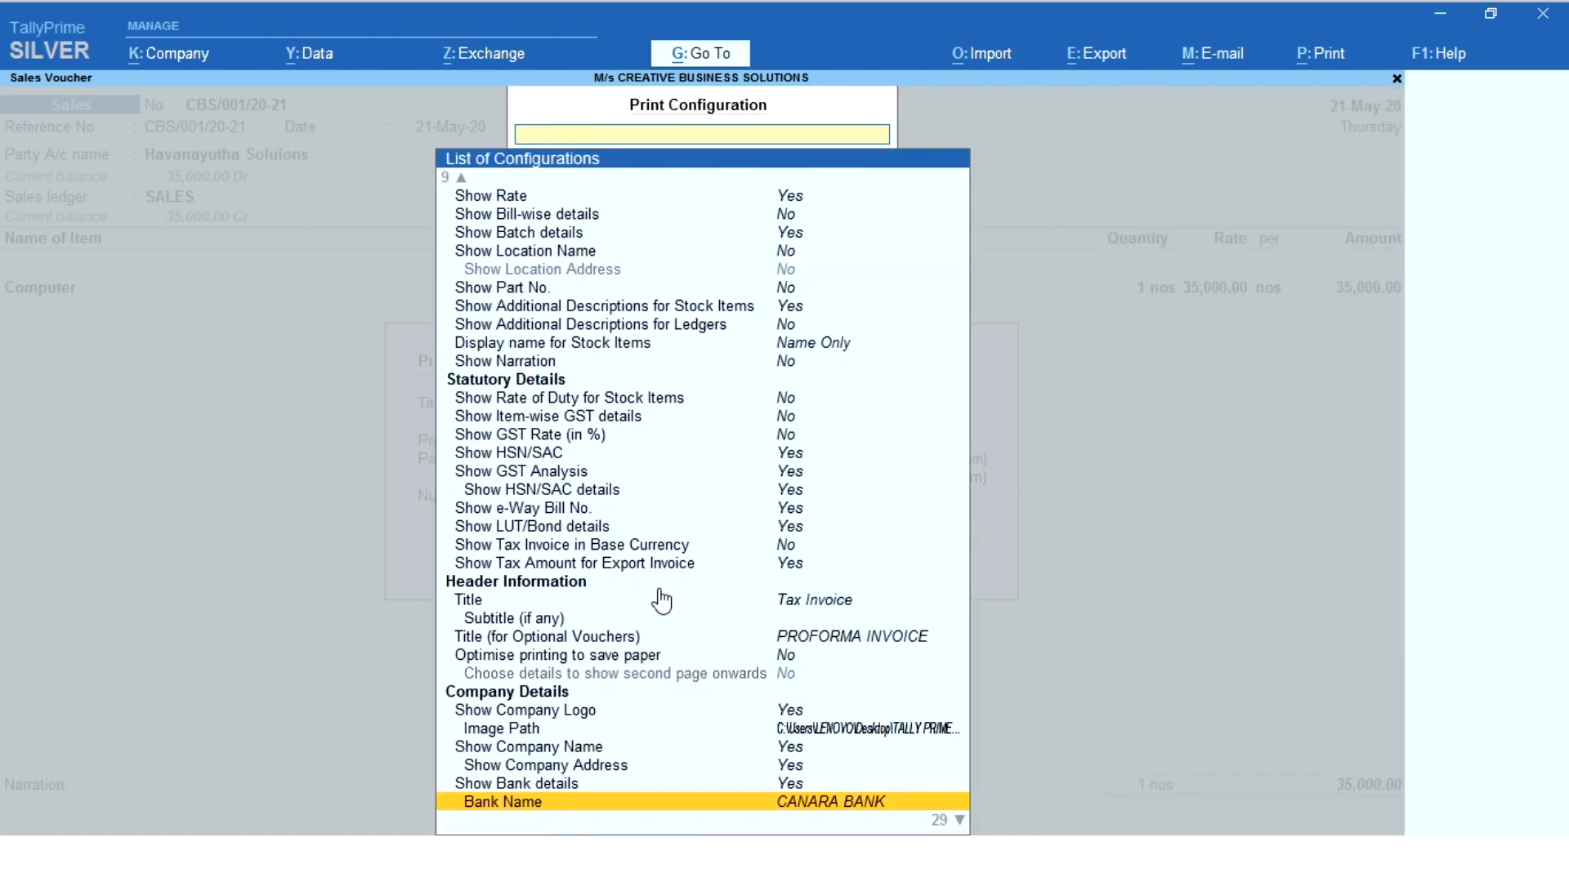
Step: Preview the tax invoice again and check the company's bank details and the rest of the invoice
key(Escape)
key(Right)
key(Return)
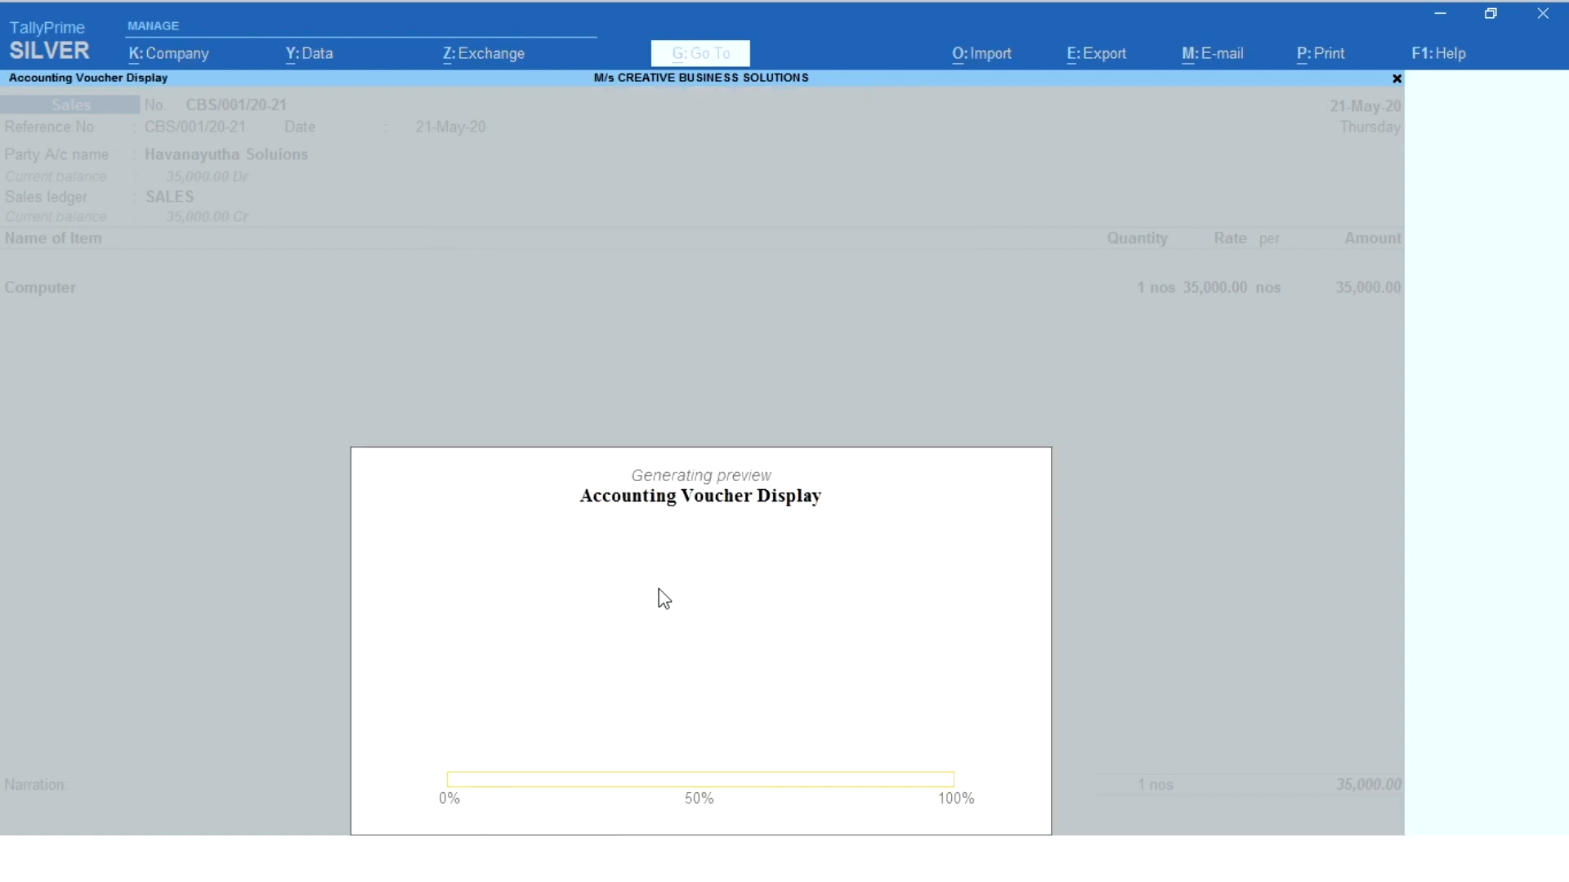
key(alt+z)
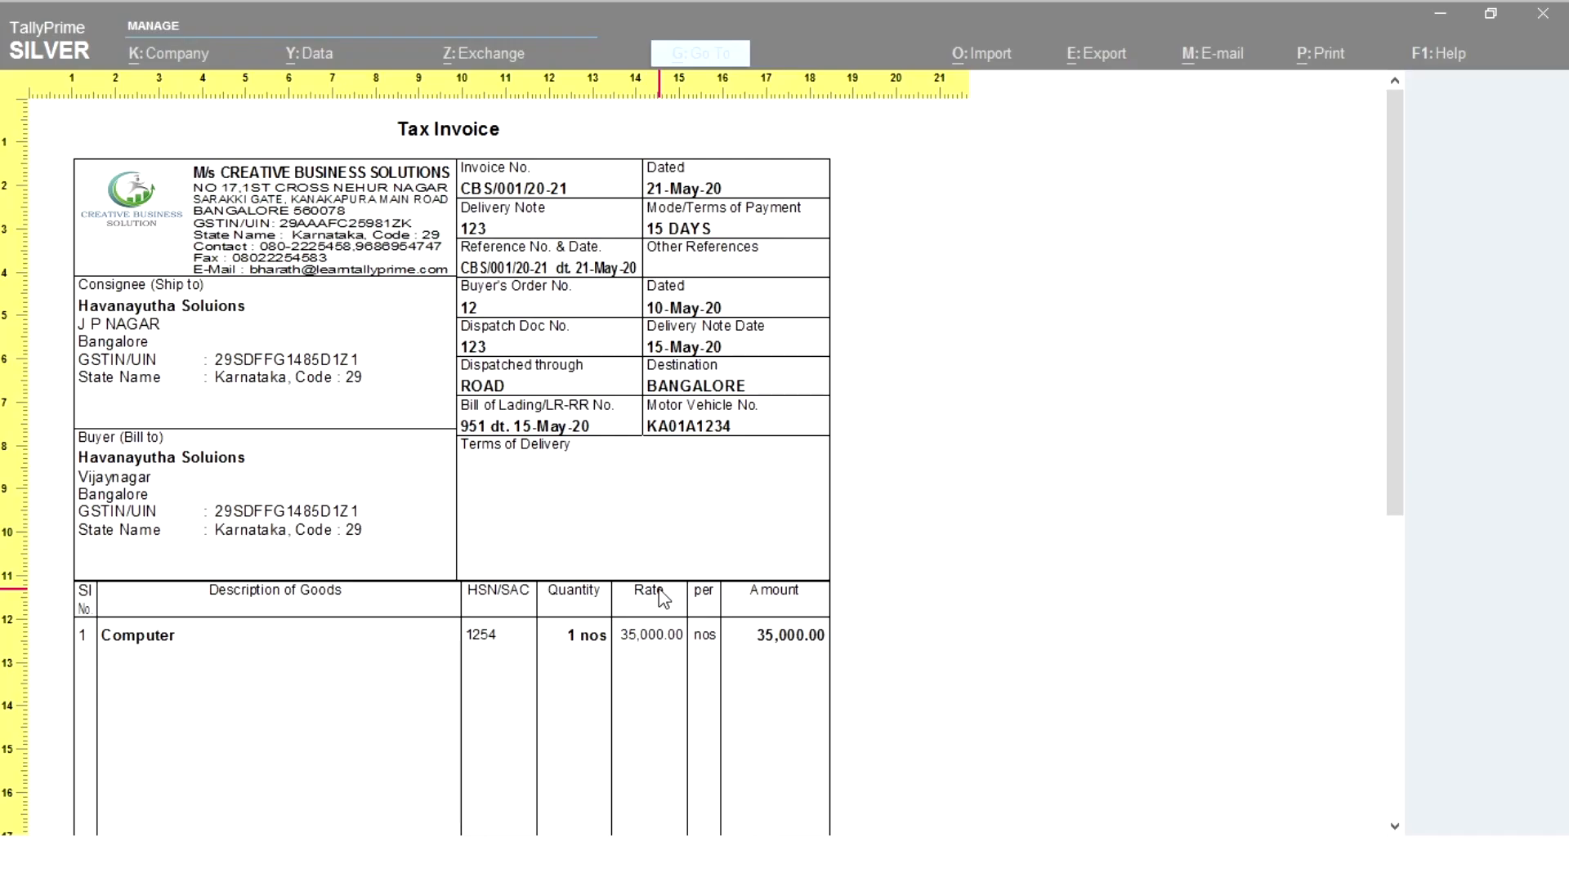
key(Down)
scroll(662, 599, down, 10)
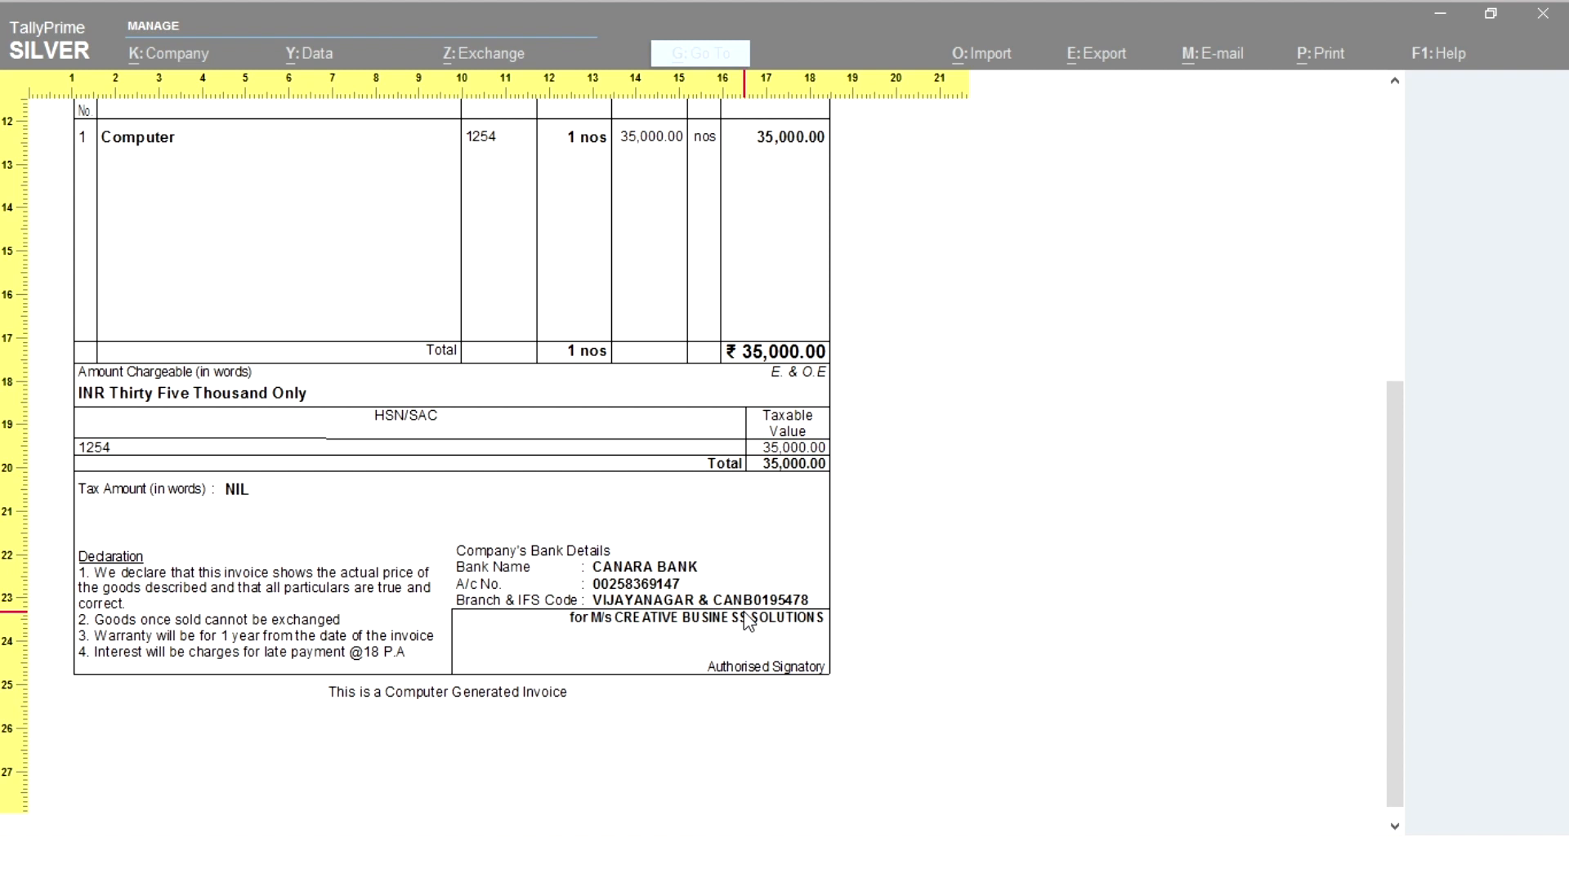
scroll(749, 621, up, 1)
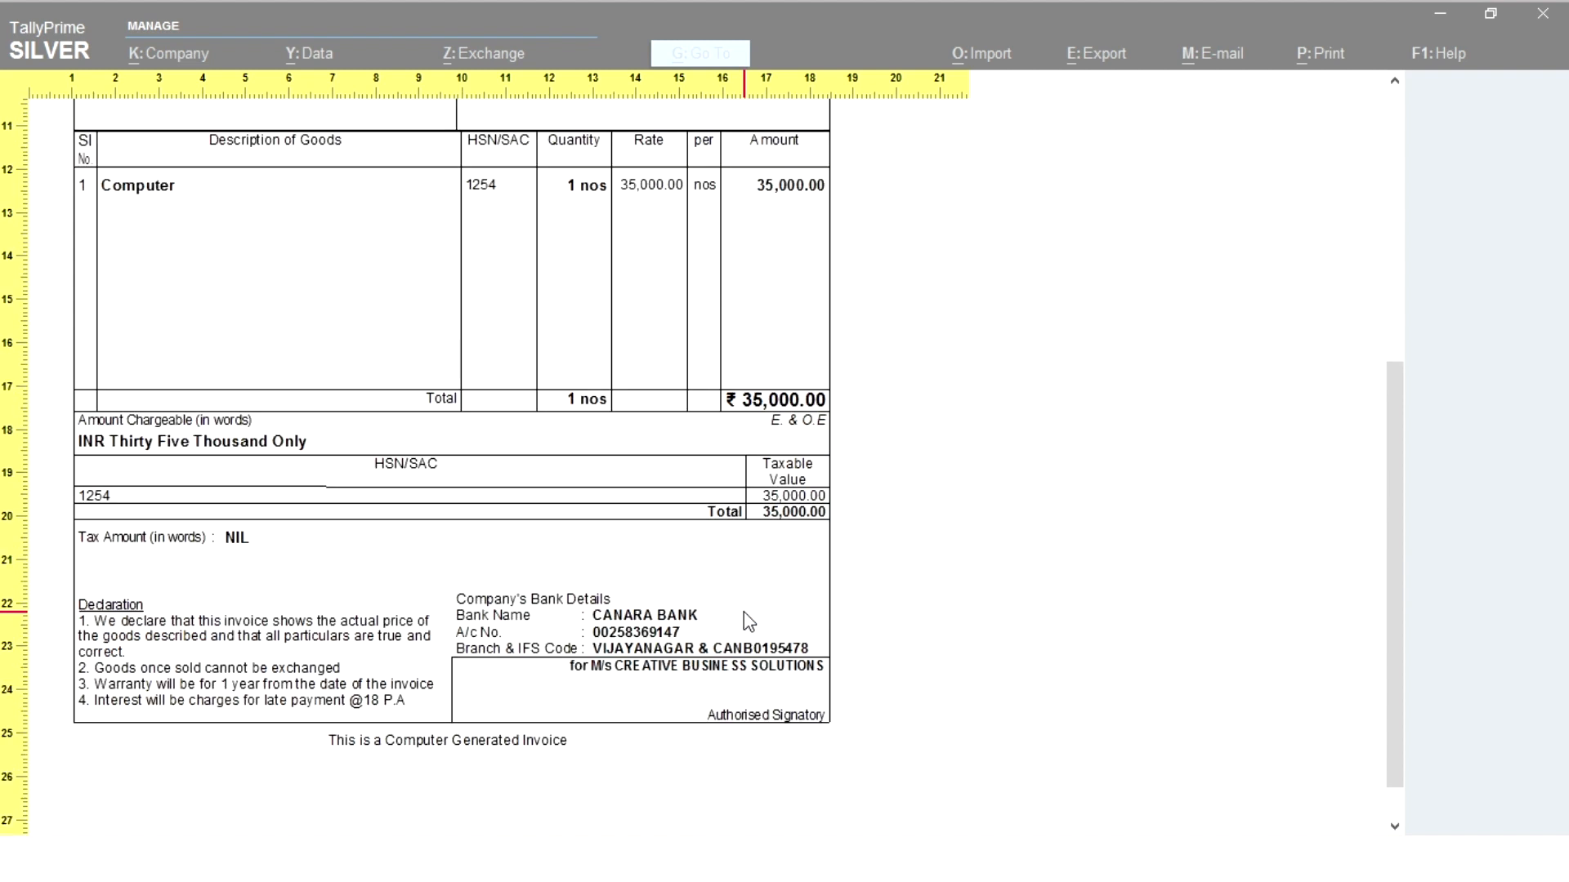
scroll(749, 621, up, 10)
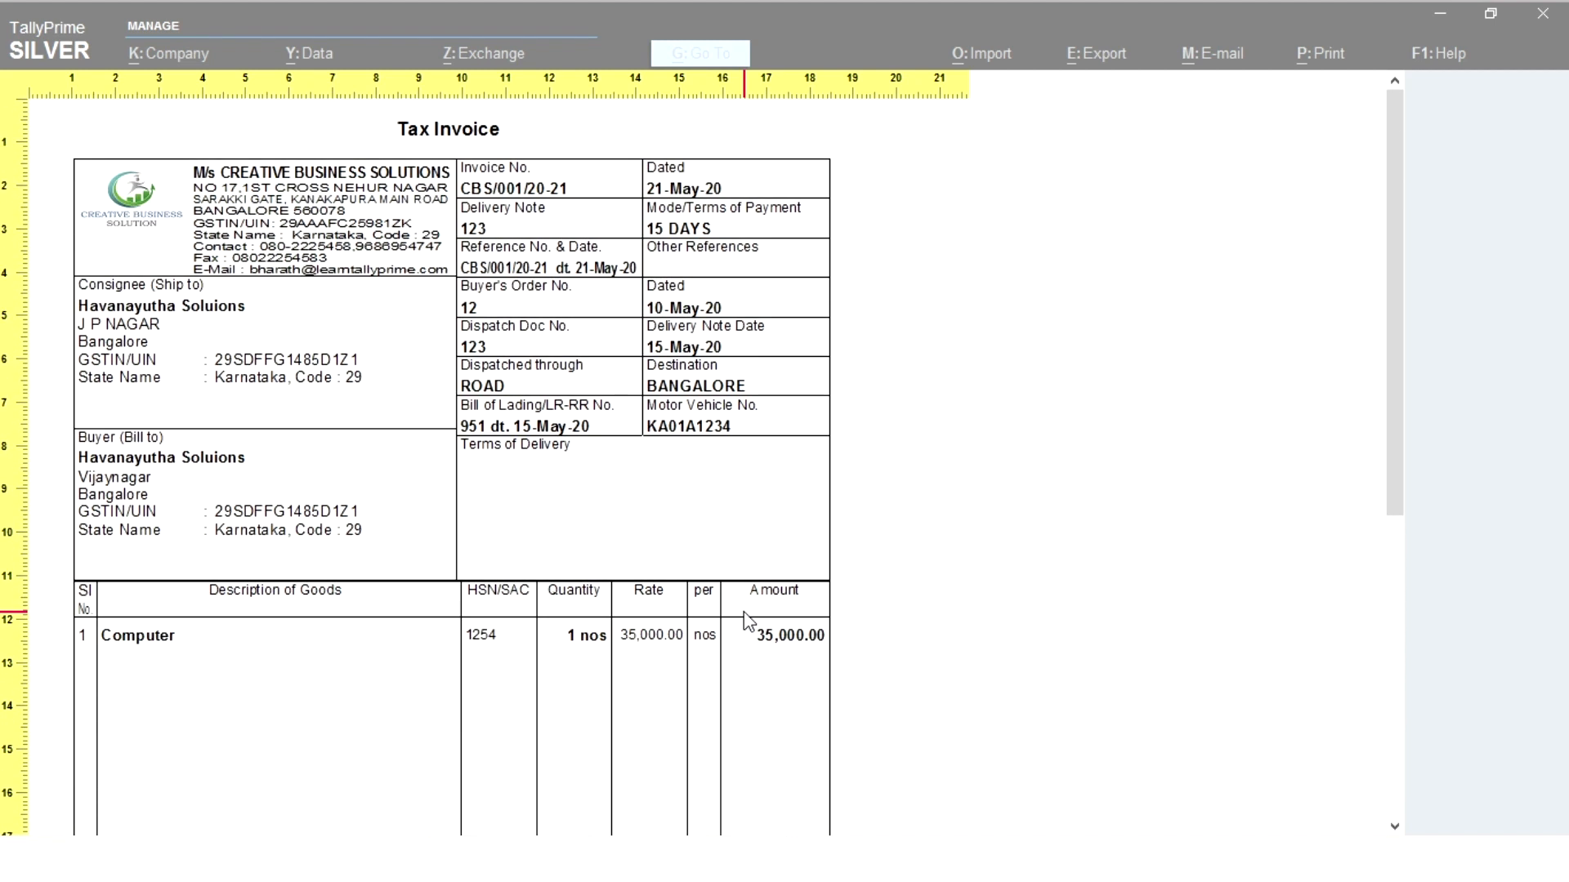